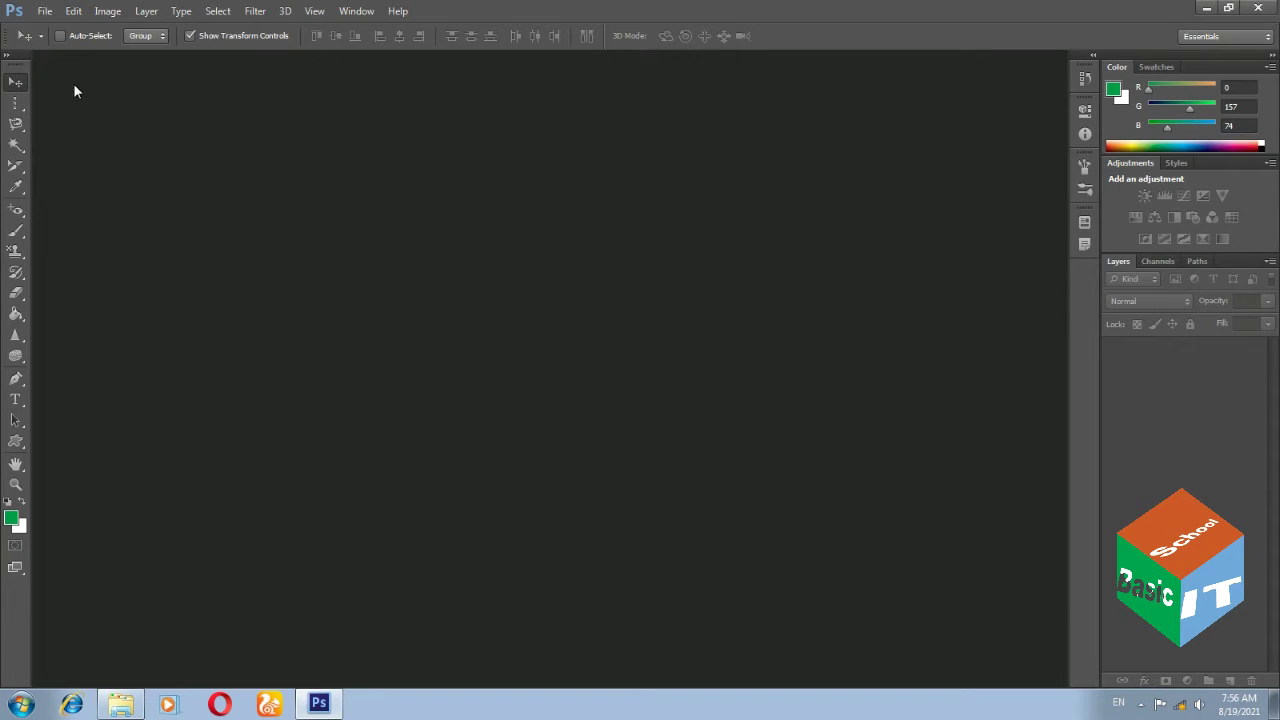
- Open 6226.jpg, the two-chicks photo, from the new fb folder
{"action": "left_click", "coordinate": [45, 11]}
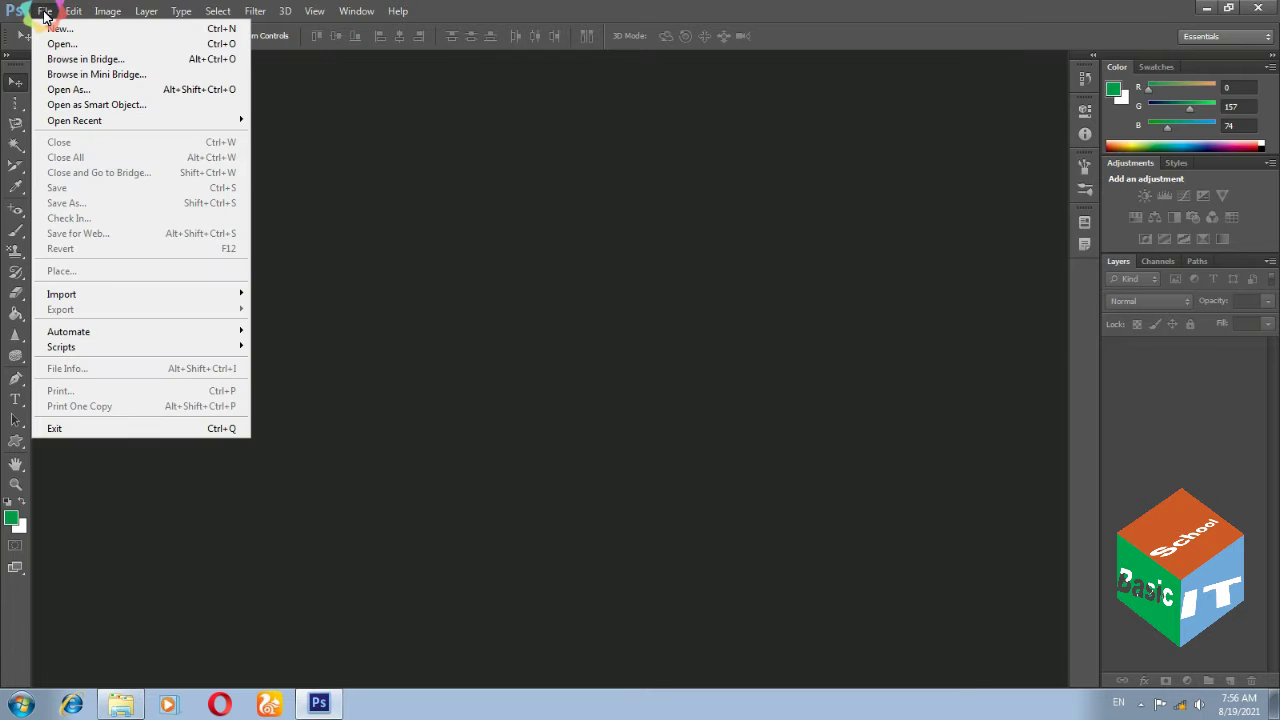
{"action": "left_click", "coordinate": [55, 43]}
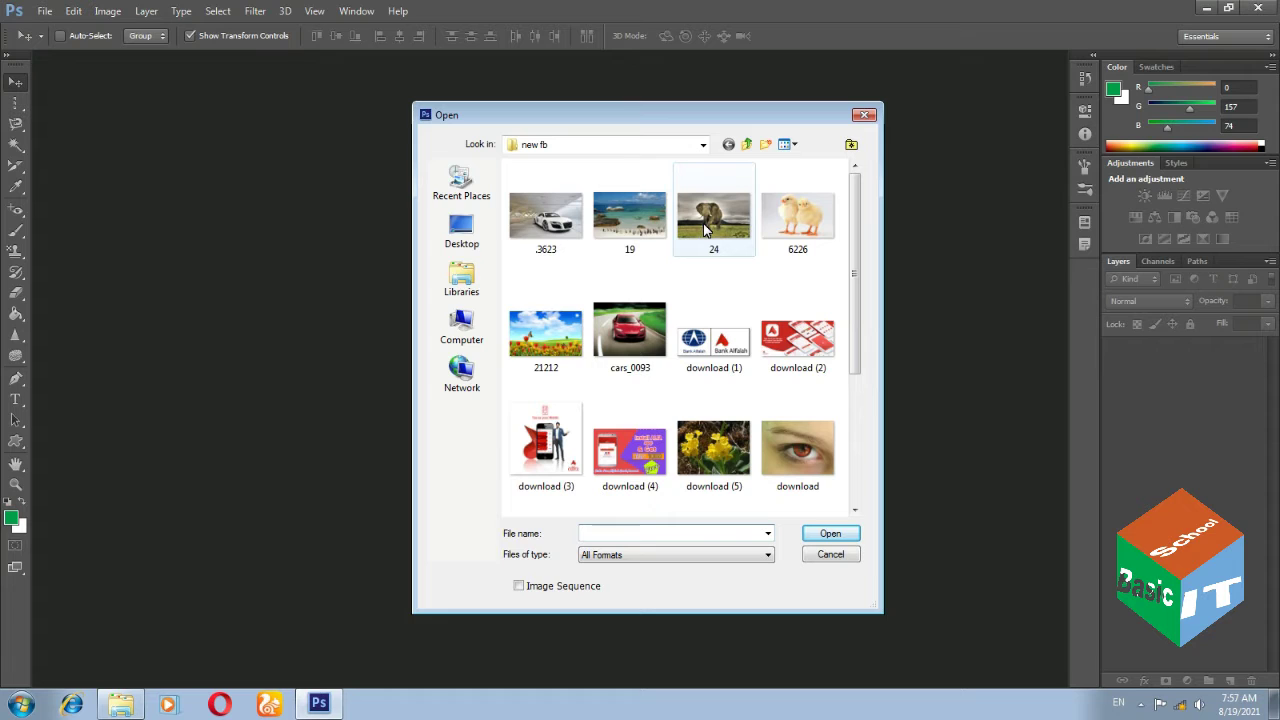
{"action": "left_click", "coordinate": [805, 220]}
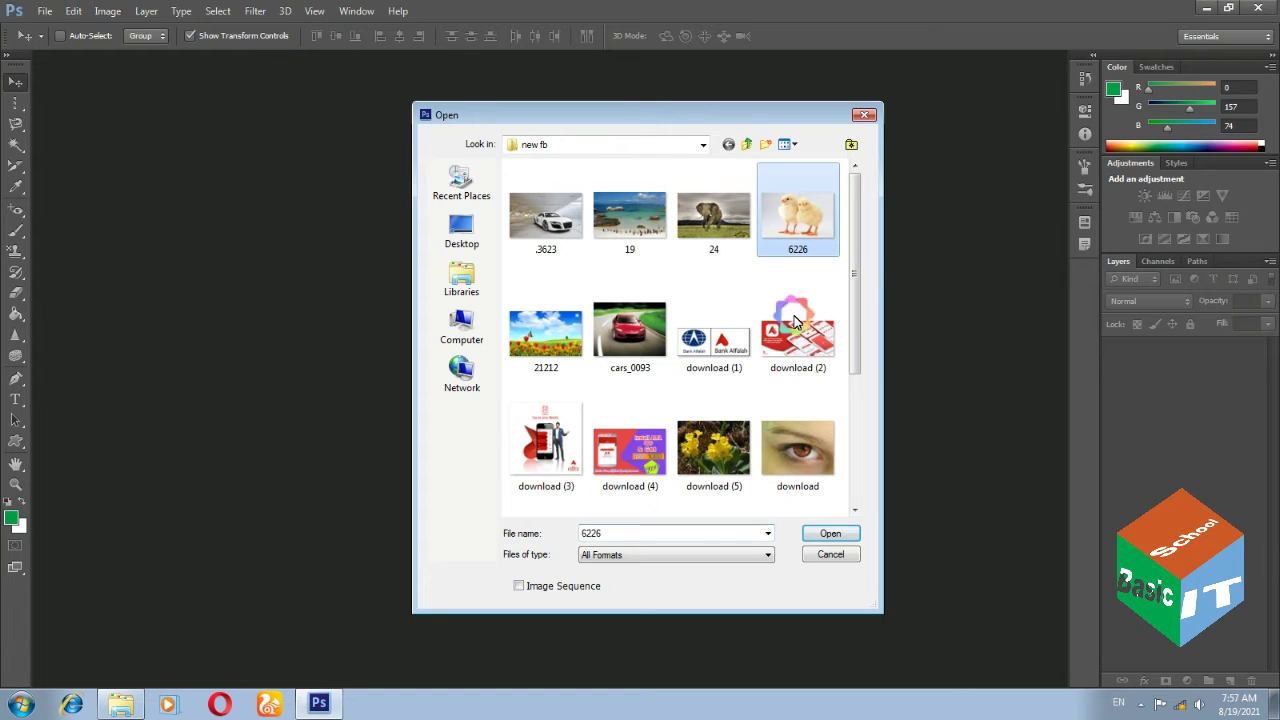
{"action": "left_click", "coordinate": [825, 533]}
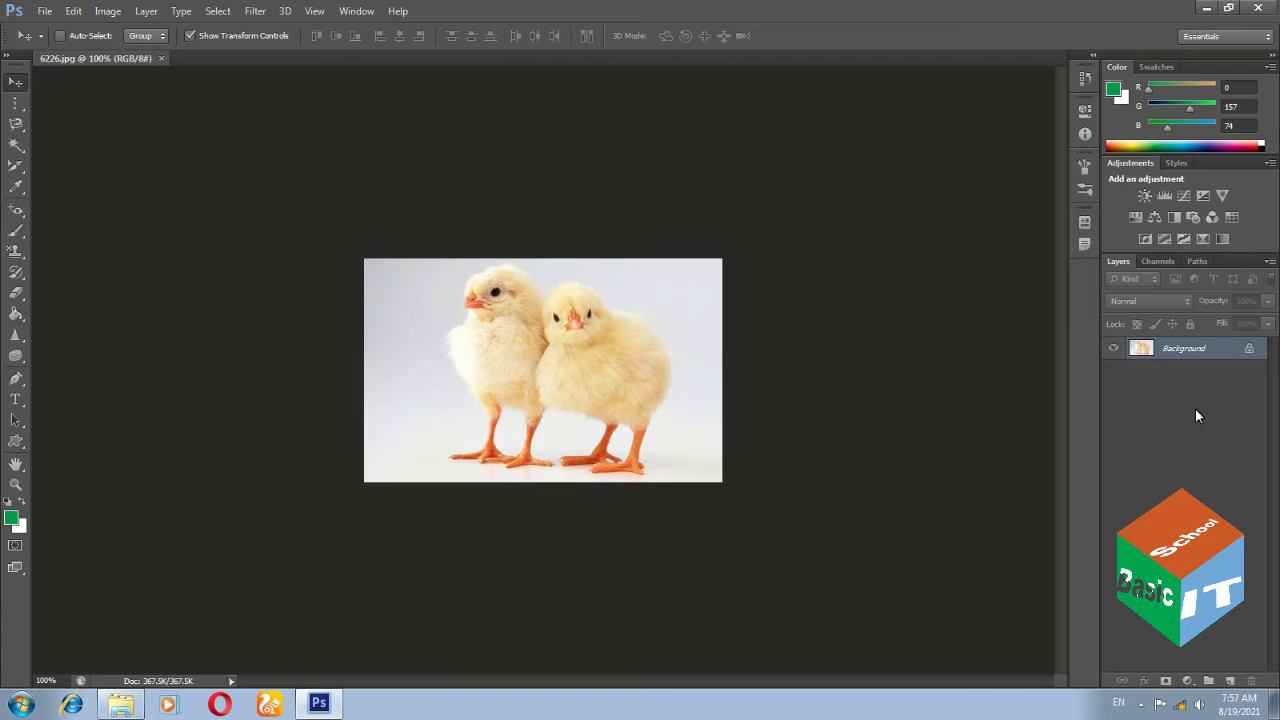
- Convert the locked Background into an editable layer named Layer 0
{"action": "double_click", "coordinate": [1251, 354]}
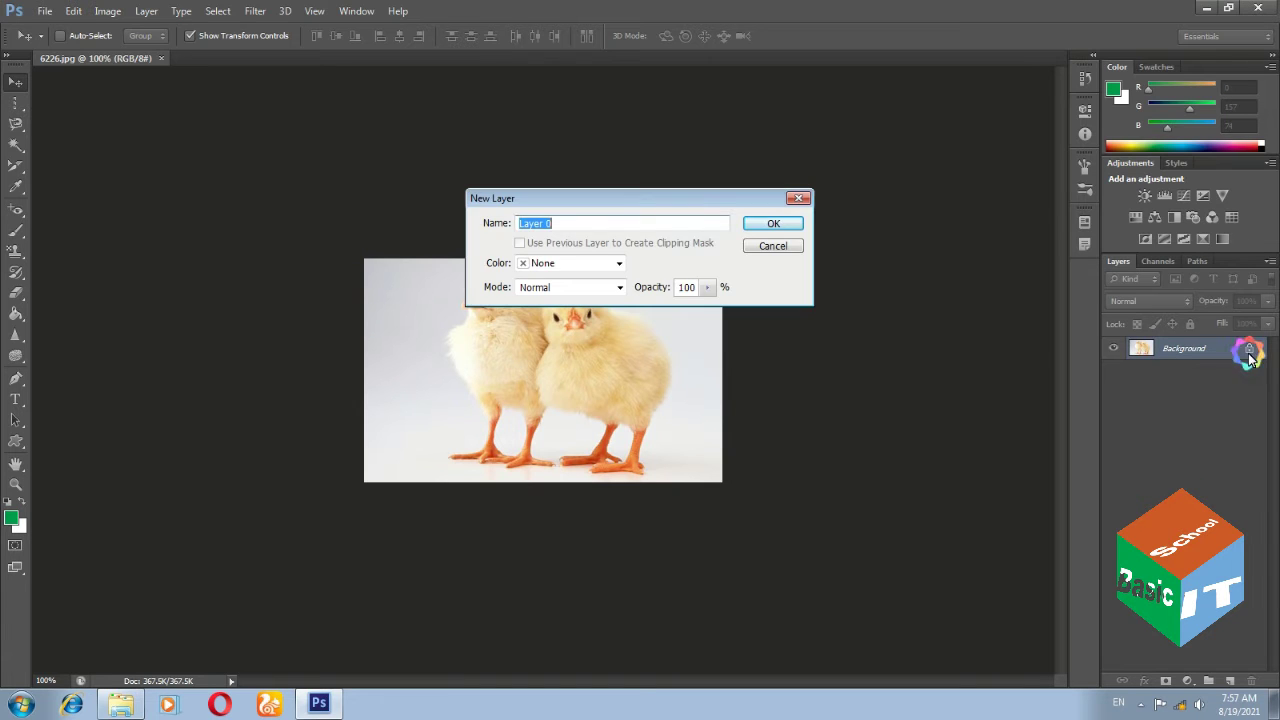
{"action": "left_click", "coordinate": [780, 224]}
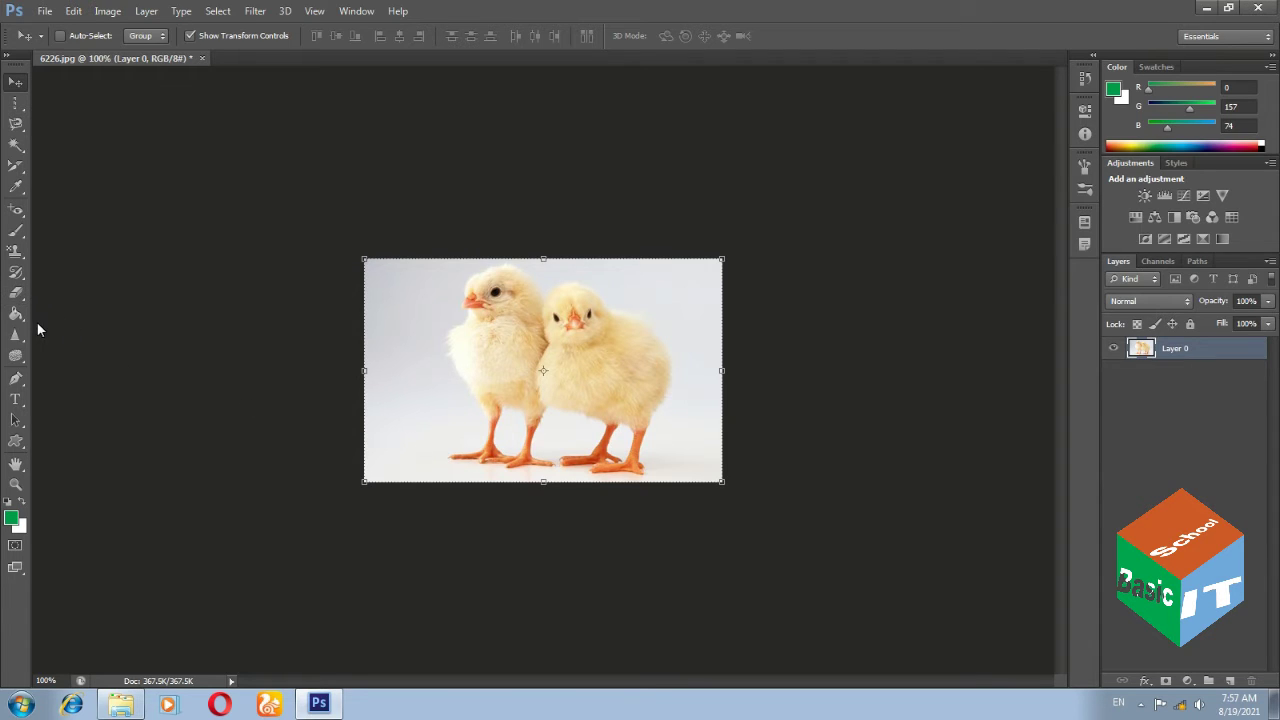
{"action": "left_click", "coordinate": [17, 294]}
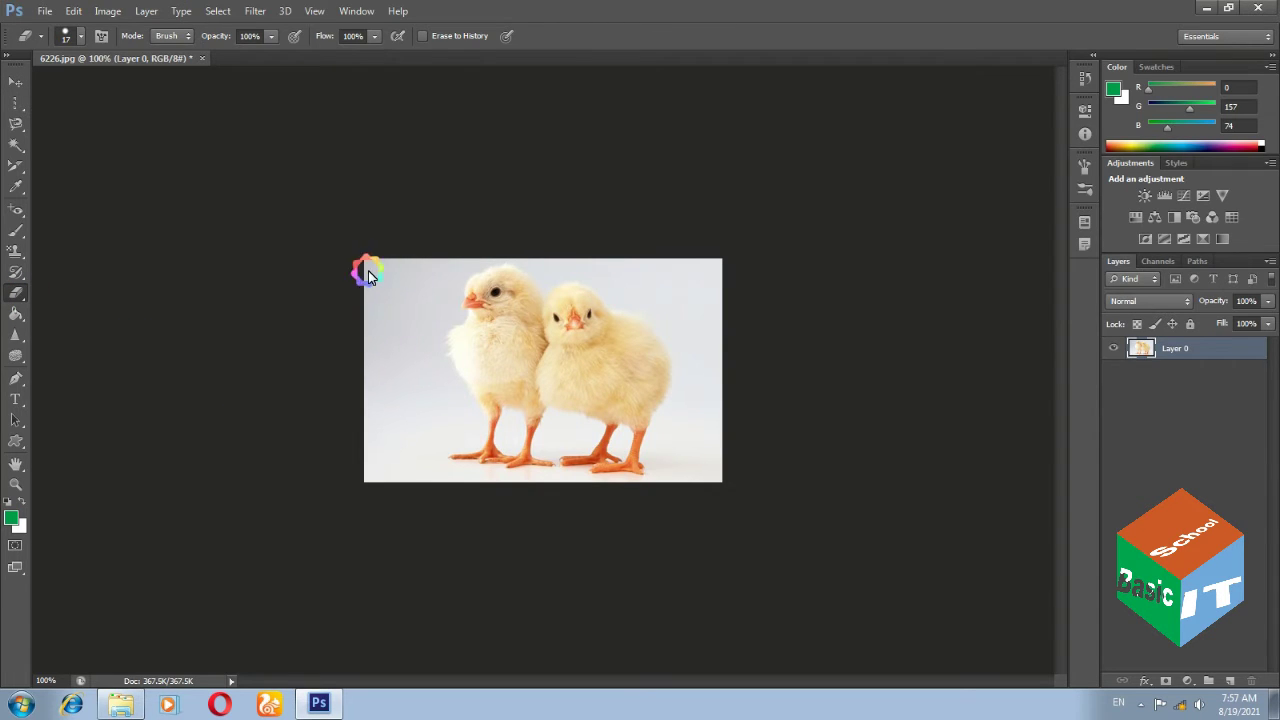
{"action": "mouse_move", "coordinate": [378, 288]}
{"action": "left_mouse_down"}
{"action": "mouse_move", "coordinate": [374, 400]}
{"action": "mouse_move", "coordinate": [408, 294]}
{"action": "mouse_move", "coordinate": [395, 400]}
{"action": "mouse_move", "coordinate": [405, 305]}
{"action": "mouse_move", "coordinate": [377, 385]}
{"action": "mouse_move", "coordinate": [406, 270]}
{"action": "mouse_move", "coordinate": [369, 401]}
{"action": "mouse_move", "coordinate": [366, 314]}
{"action": "mouse_move", "coordinate": [363, 362]}
{"action": "left_mouse_up"}
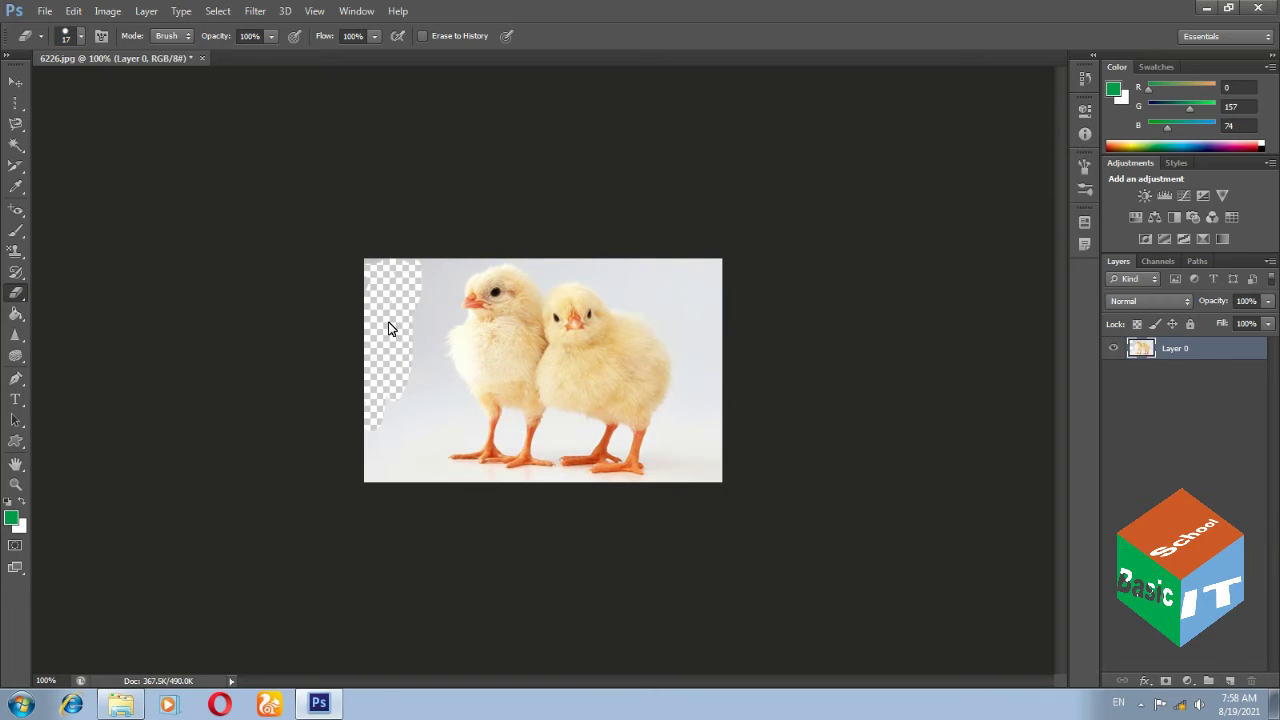
{"action": "key", "text": "ctrl+z"}
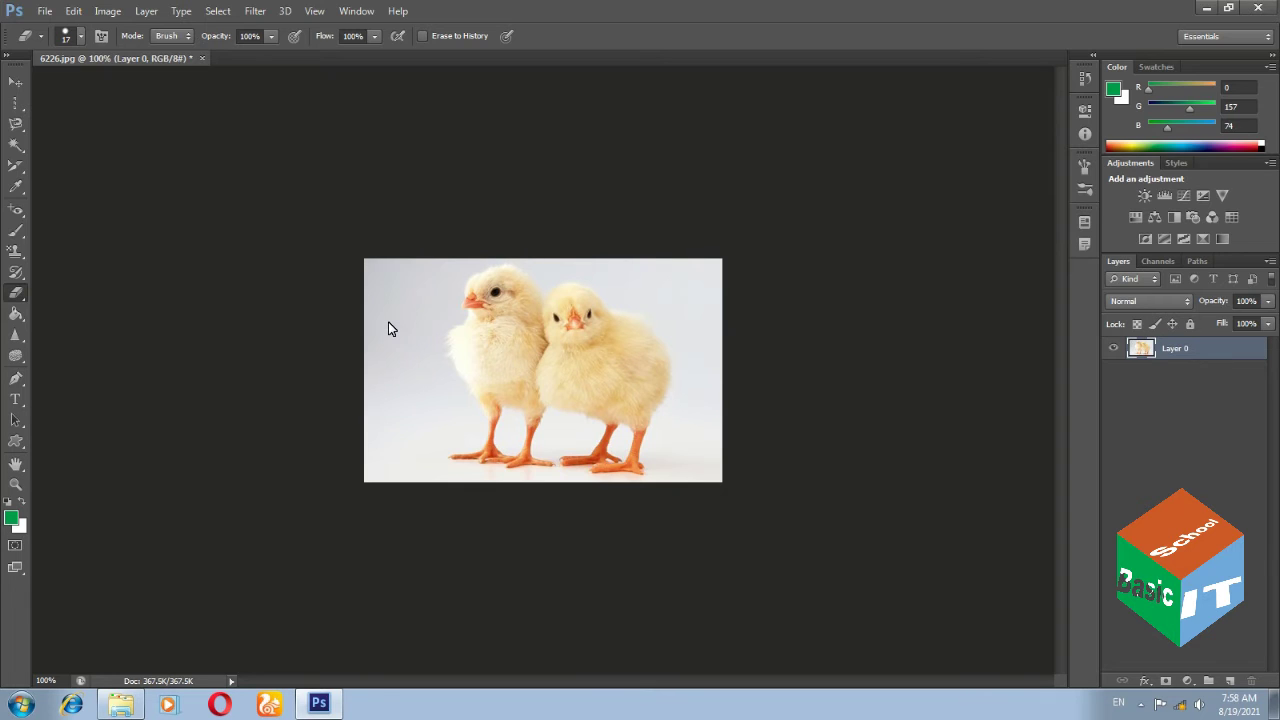
{"action": "left_click", "coordinate": [16, 82]}
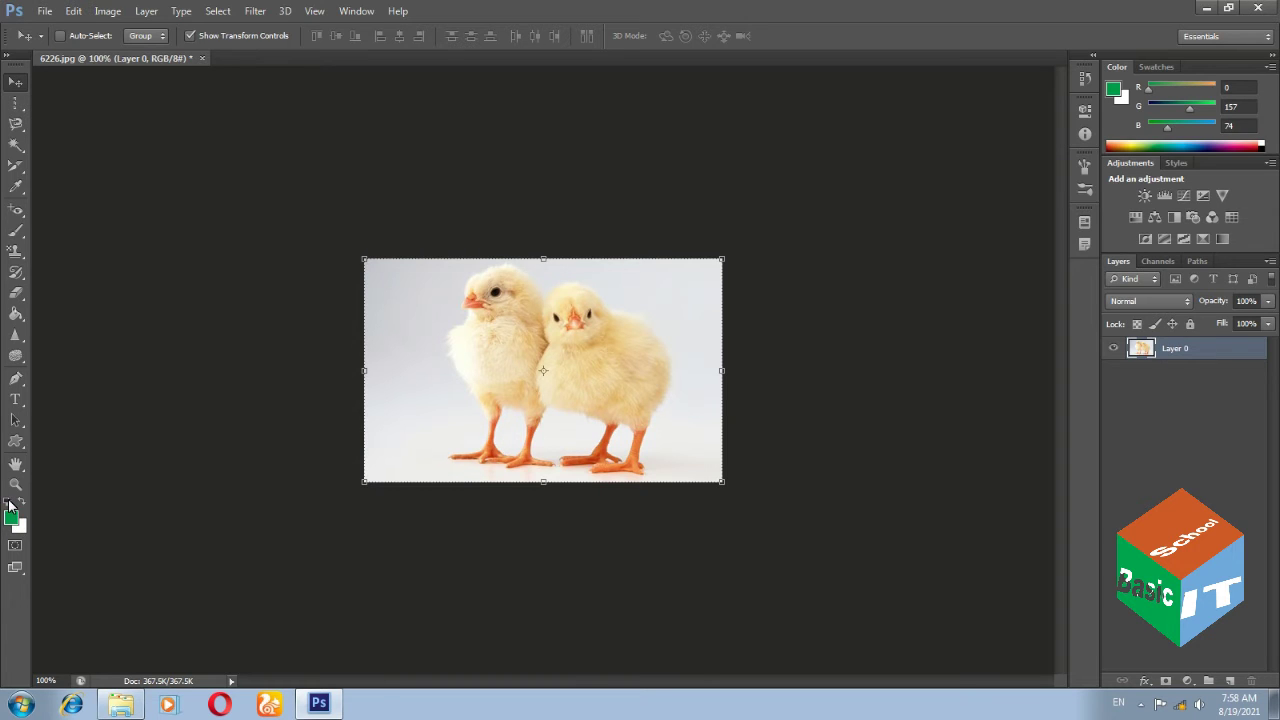
- Reset colours to default black and white and add a white mask to Layer 0
{"action": "left_click", "coordinate": [8, 501]}
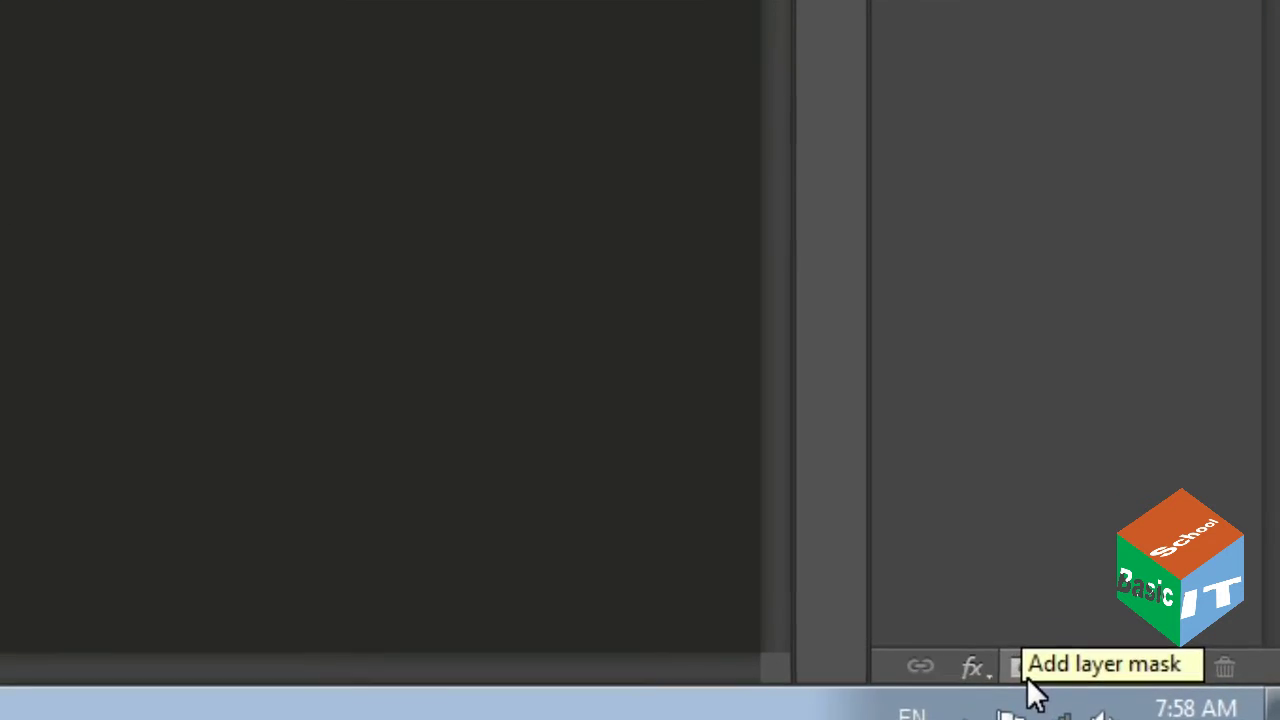
{"action": "left_click", "coordinate": [1119, 684]}
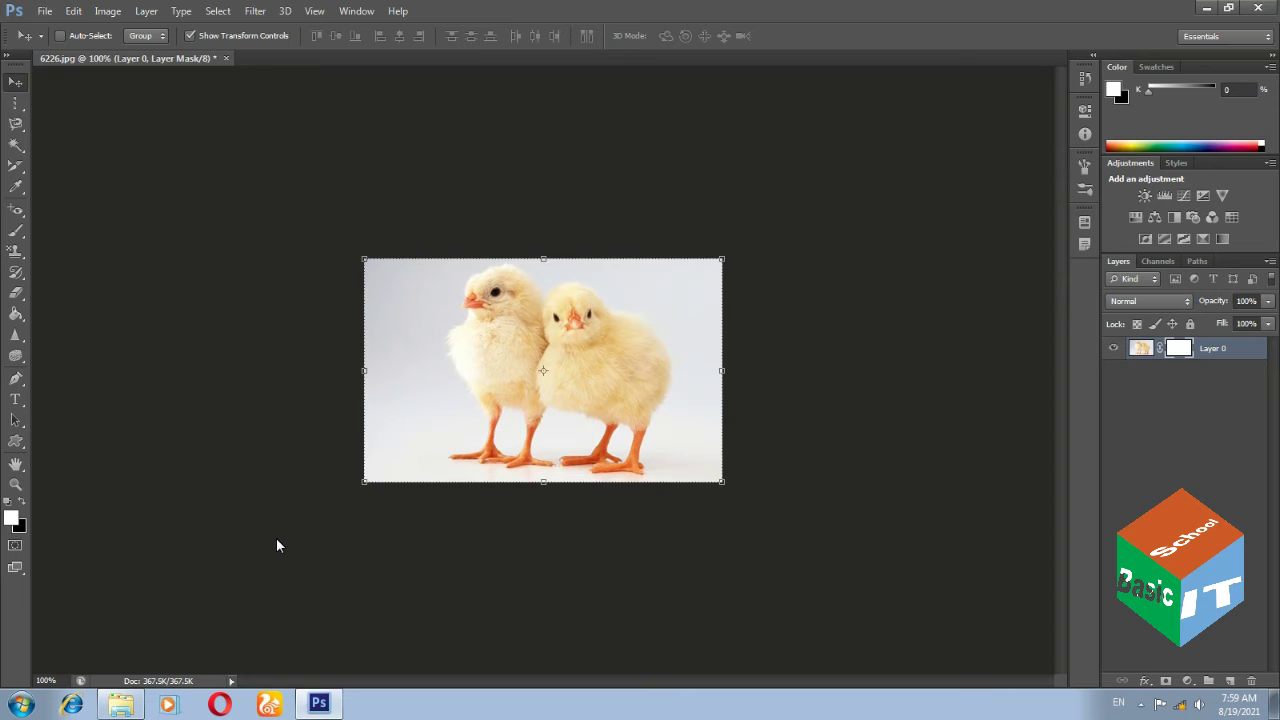
- Erase a vertical strip down the photo's left edge on Layer 0's mask
{"action": "left_click", "coordinate": [22, 500]}
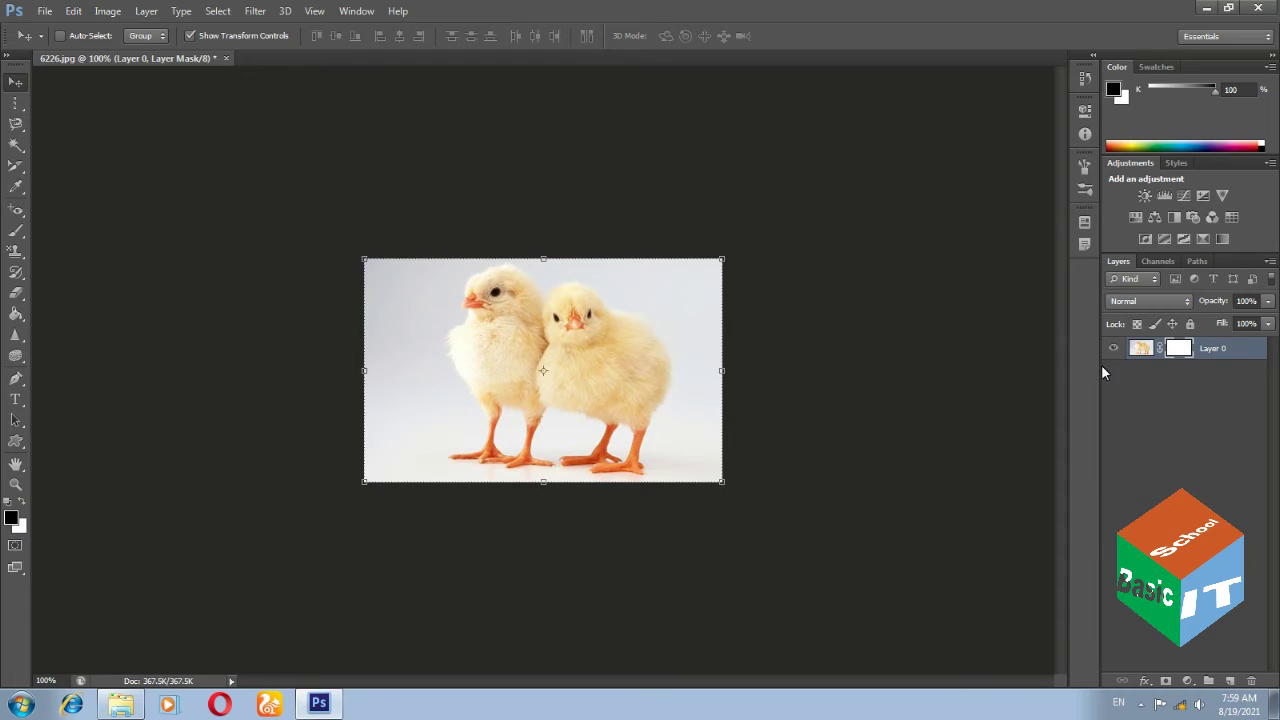
{"action": "left_click", "coordinate": [17, 297]}
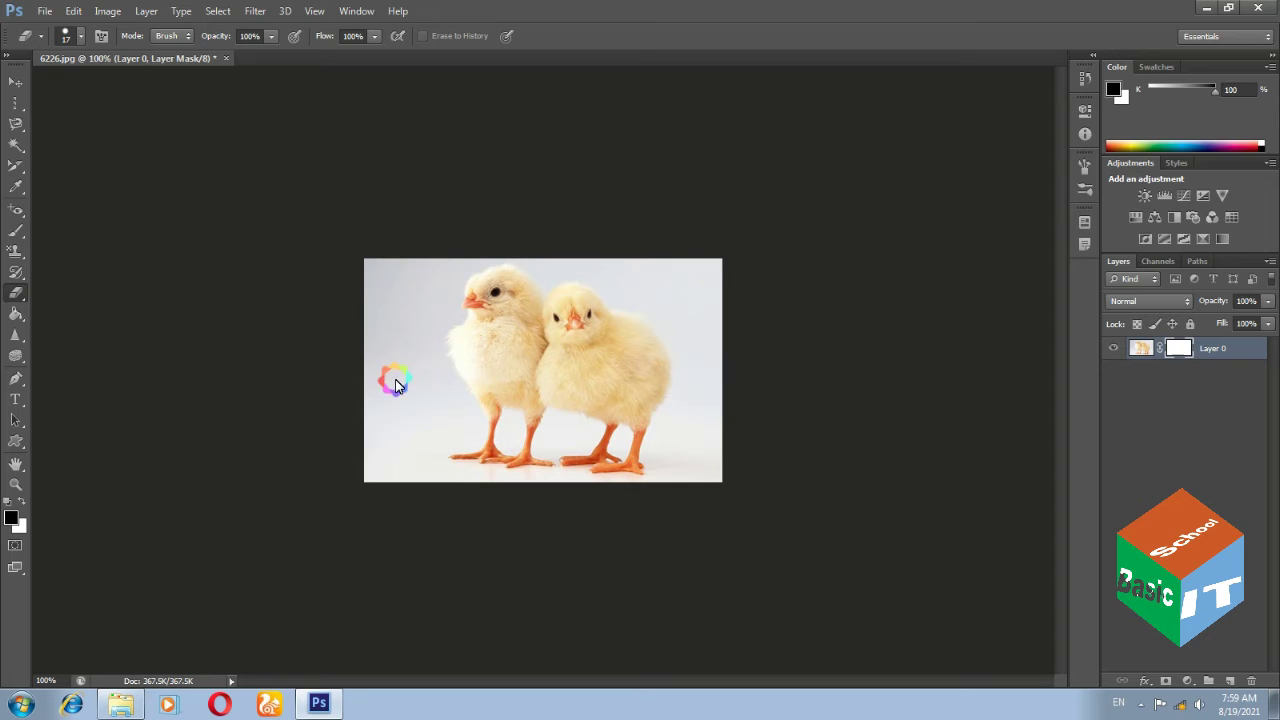
{"action": "left_click", "coordinate": [22, 503]}
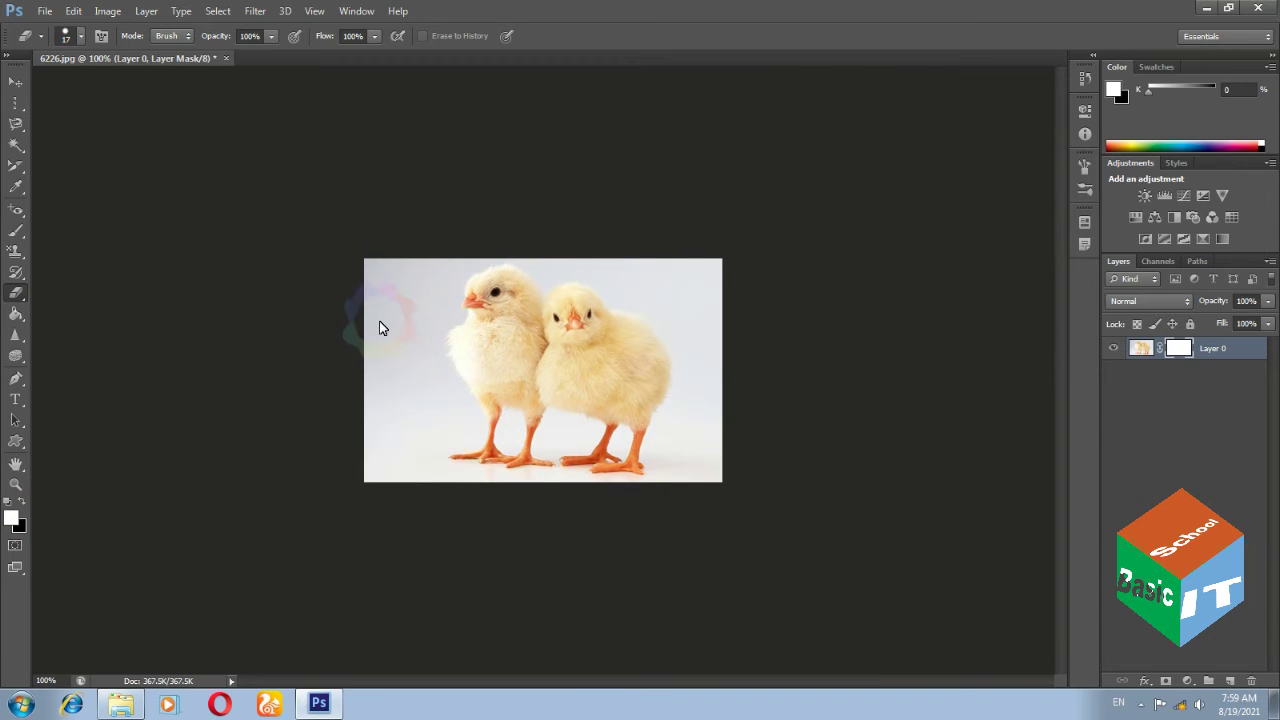
{"action": "mouse_move", "coordinate": [380, 315]}
{"action": "left_mouse_down"}
{"action": "mouse_move", "coordinate": [396, 460]}
{"action": "mouse_move", "coordinate": [371, 363]}
{"action": "mouse_move", "coordinate": [420, 300]}
{"action": "mouse_move", "coordinate": [386, 357]}
{"action": "mouse_move", "coordinate": [391, 428]}
{"action": "mouse_move", "coordinate": [374, 423]}
{"action": "mouse_move", "coordinate": [366, 454]}
{"action": "mouse_move", "coordinate": [386, 306]}
{"action": "mouse_move", "coordinate": [400, 415]}
{"action": "mouse_move", "coordinate": [400, 303]}
{"action": "mouse_move", "coordinate": [414, 455]}
{"action": "left_mouse_up"}
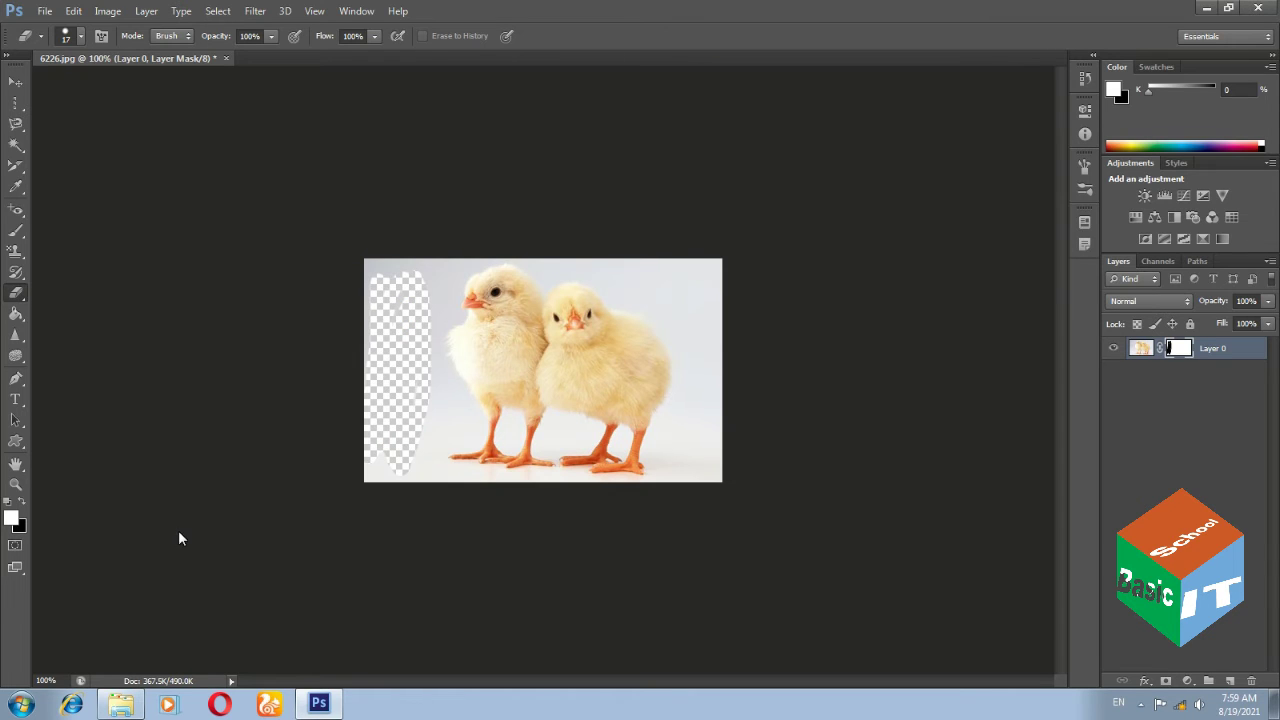
- With black as foreground, paint out the stray white marks near the photo's left edge on the mask
{"action": "left_click", "coordinate": [22, 501]}
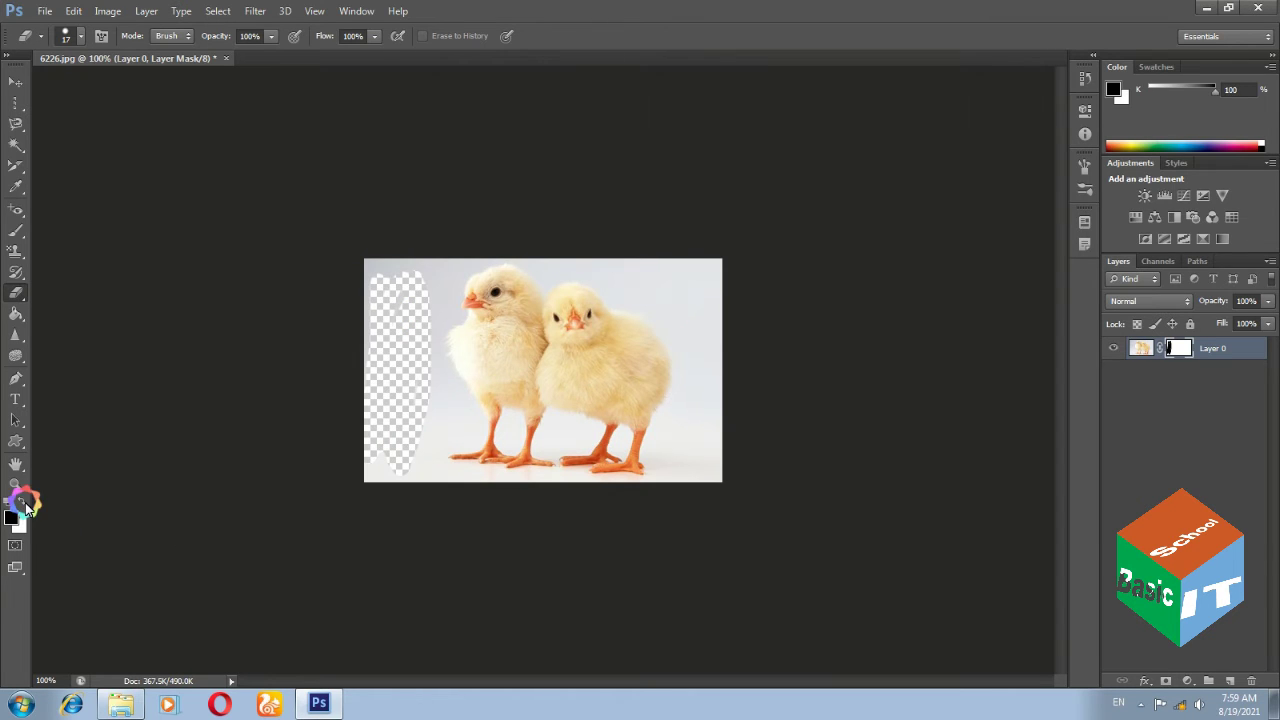
{"action": "mouse_move", "coordinate": [408, 363]}
{"action": "left_mouse_down"}
{"action": "mouse_move", "coordinate": [400, 420]}
{"action": "mouse_move", "coordinate": [357, 443]}
{"action": "mouse_move", "coordinate": [374, 277]}
{"action": "mouse_move", "coordinate": [368, 342]}
{"action": "left_mouse_up"}
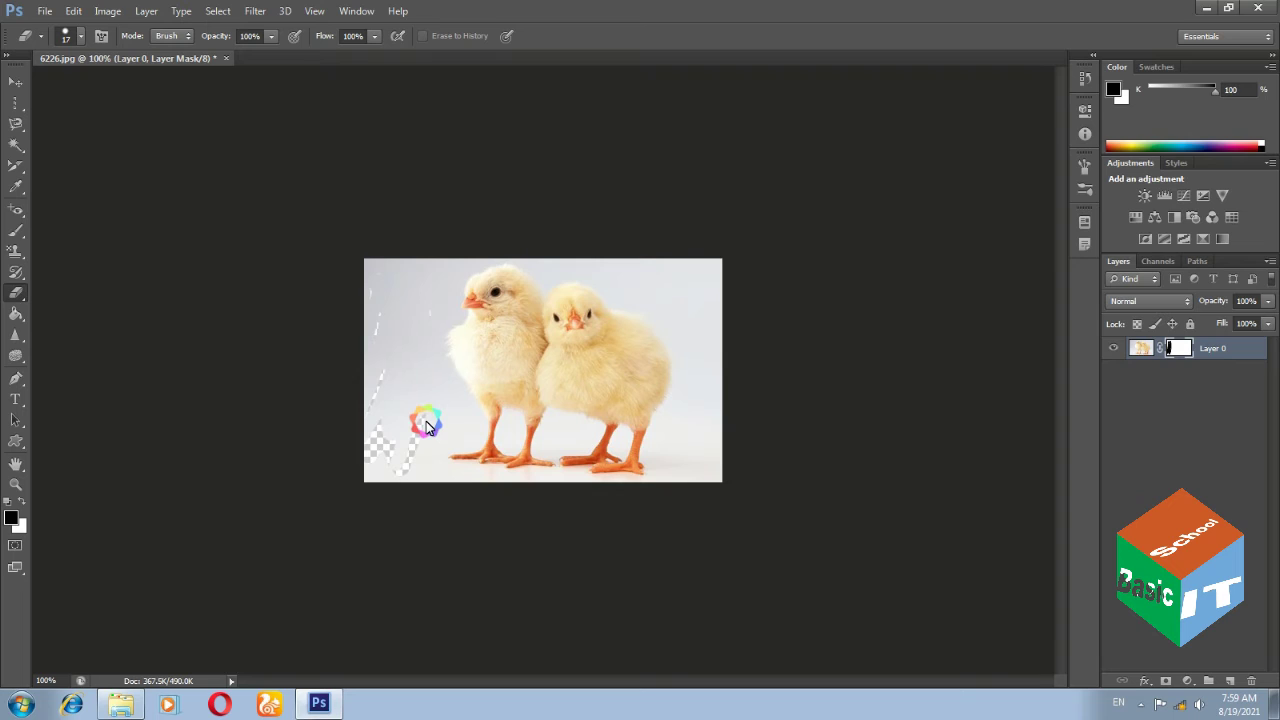
{"action": "mouse_move", "coordinate": [425, 427]}
{"action": "left_mouse_down"}
{"action": "mouse_move", "coordinate": [374, 437]}
{"action": "mouse_move", "coordinate": [373, 463]}
{"action": "left_mouse_up"}
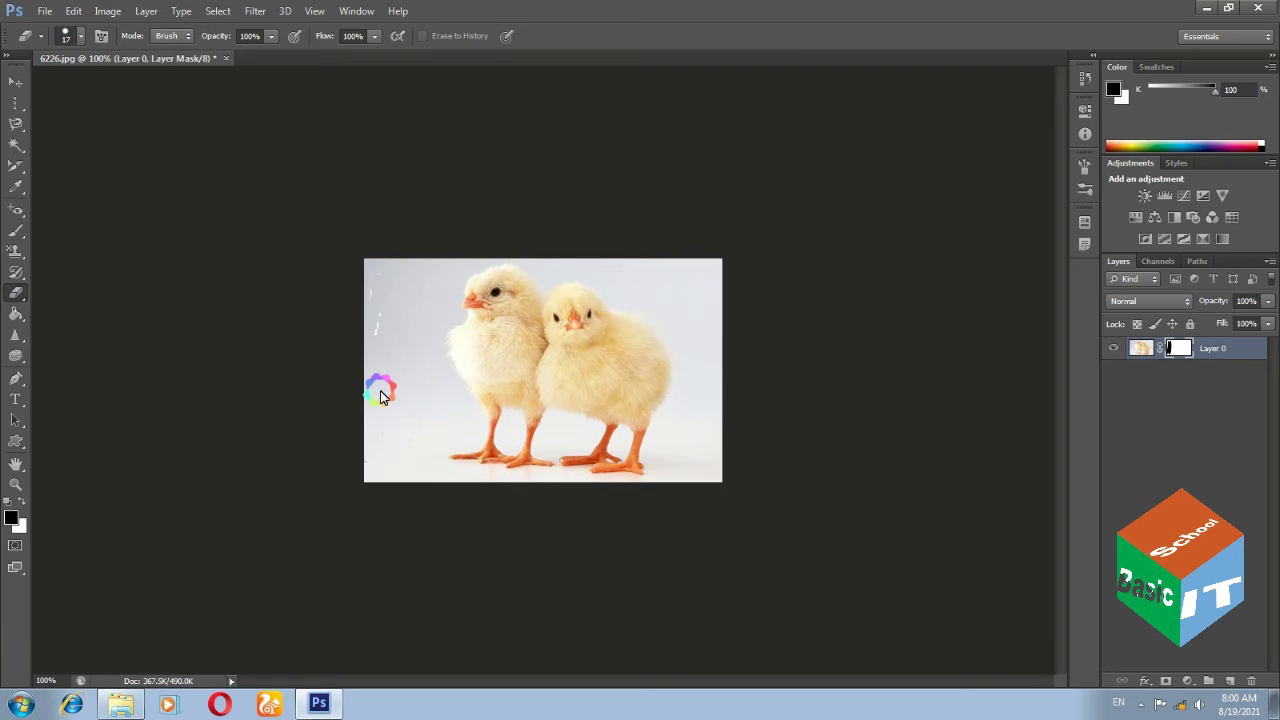
{"action": "left_click_drag", "start_coordinate": [380, 396], "coordinate": [376, 330]}
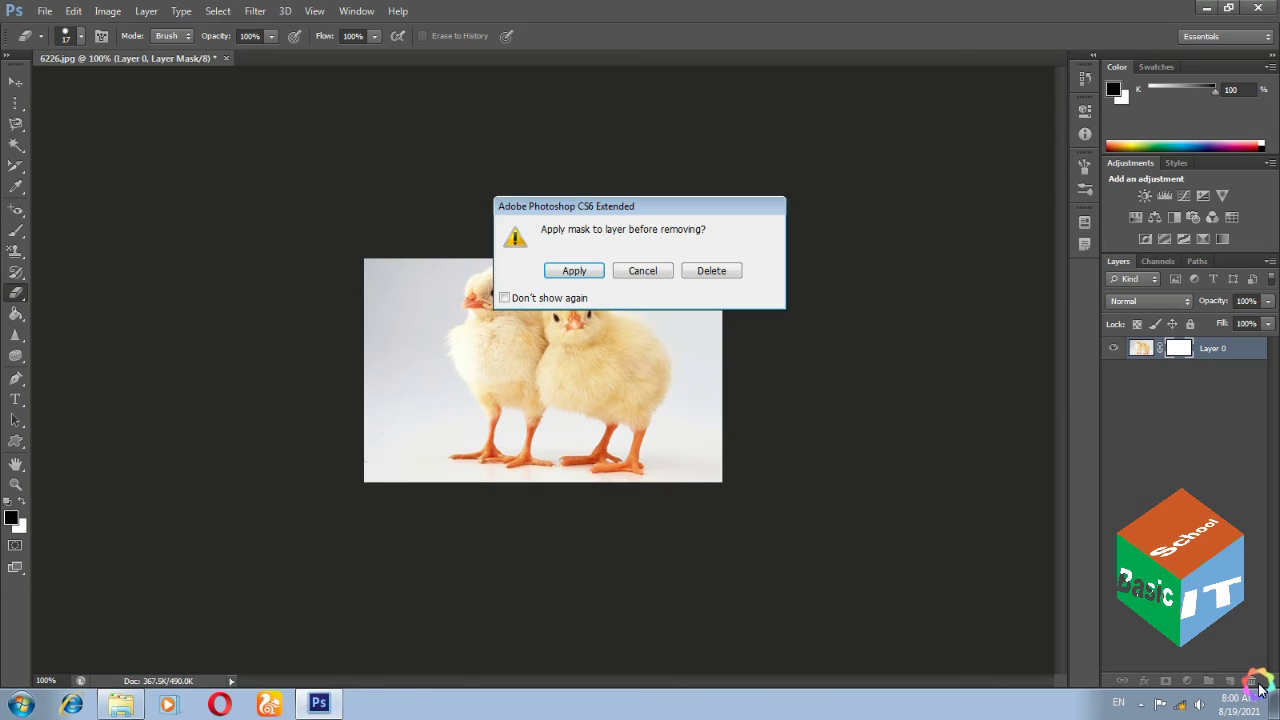
- Apply the painted mask, then mask Layer 0 to an ellipse around both chicks
{"action": "left_click", "coordinate": [587, 274]}
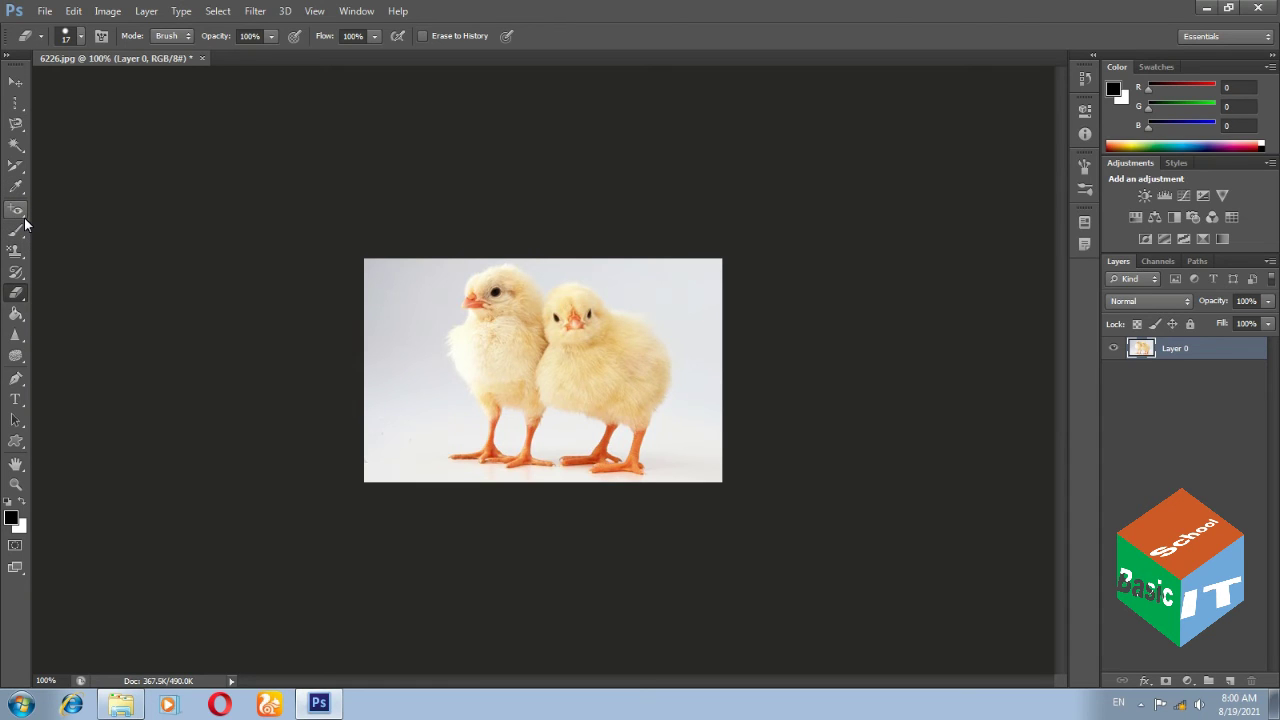
{"action": "key", "text": "m"}
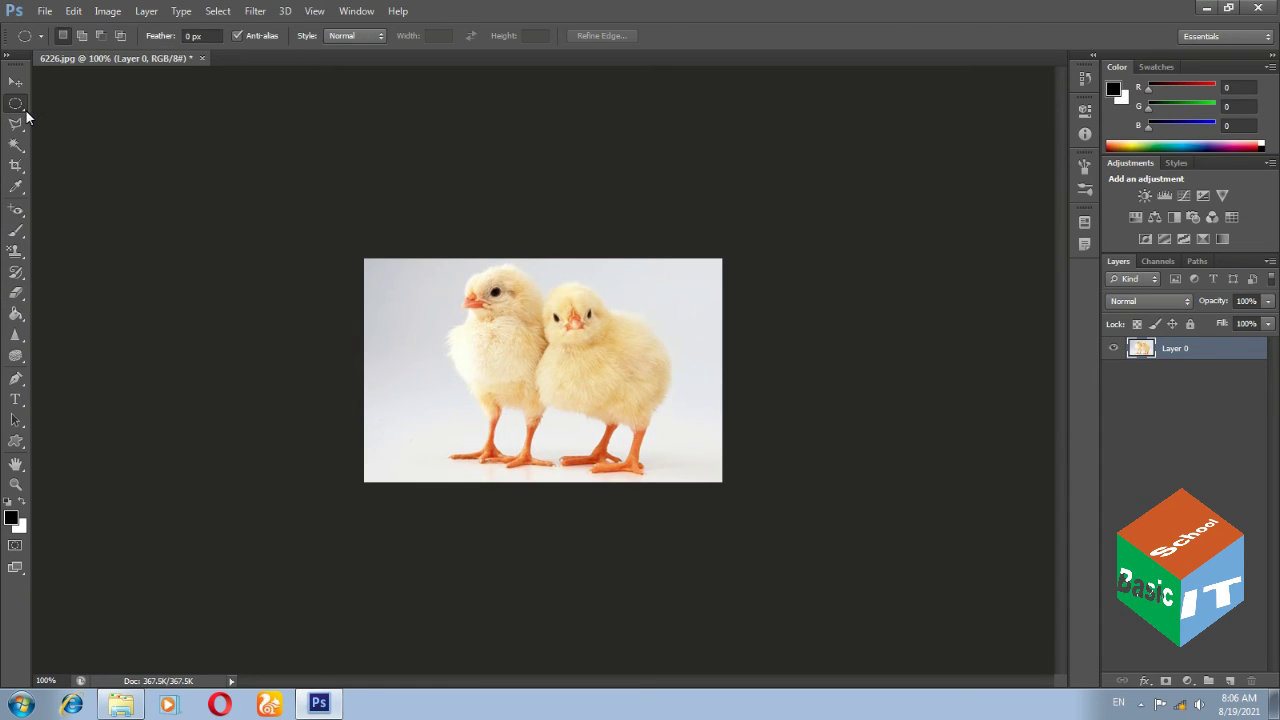
{"action": "right_click", "coordinate": [18, 105]}
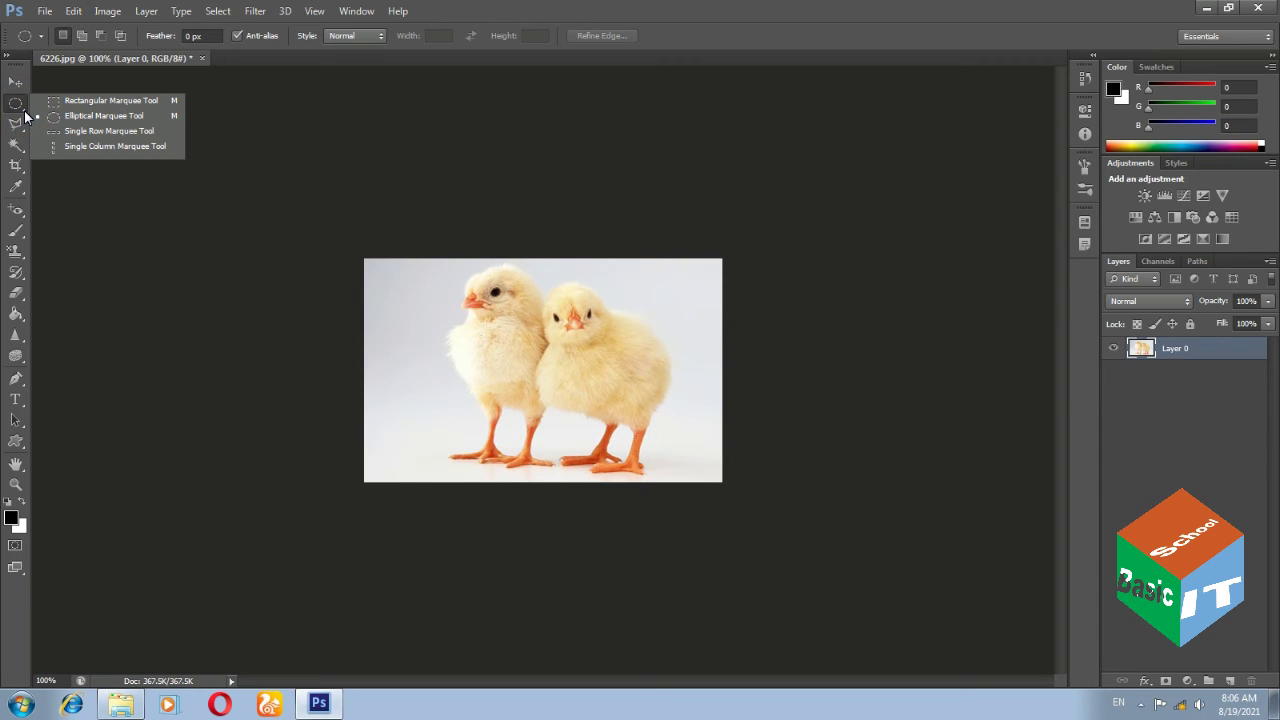
{"action": "left_click", "coordinate": [81, 118]}
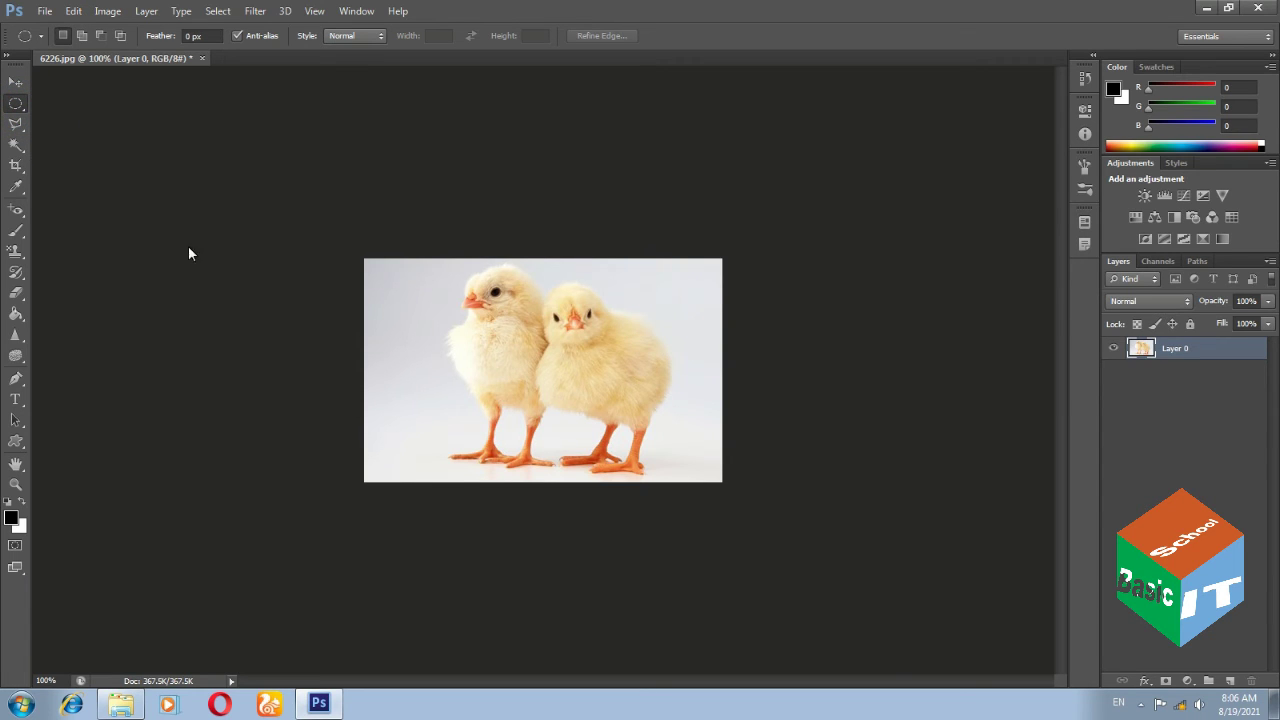
{"action": "mouse_move", "coordinate": [458, 268]}
{"action": "left_mouse_down"}
{"action": "mouse_move", "coordinate": [640, 368]}
{"action": "mouse_move", "coordinate": [646, 427]}
{"action": "left_mouse_up"}
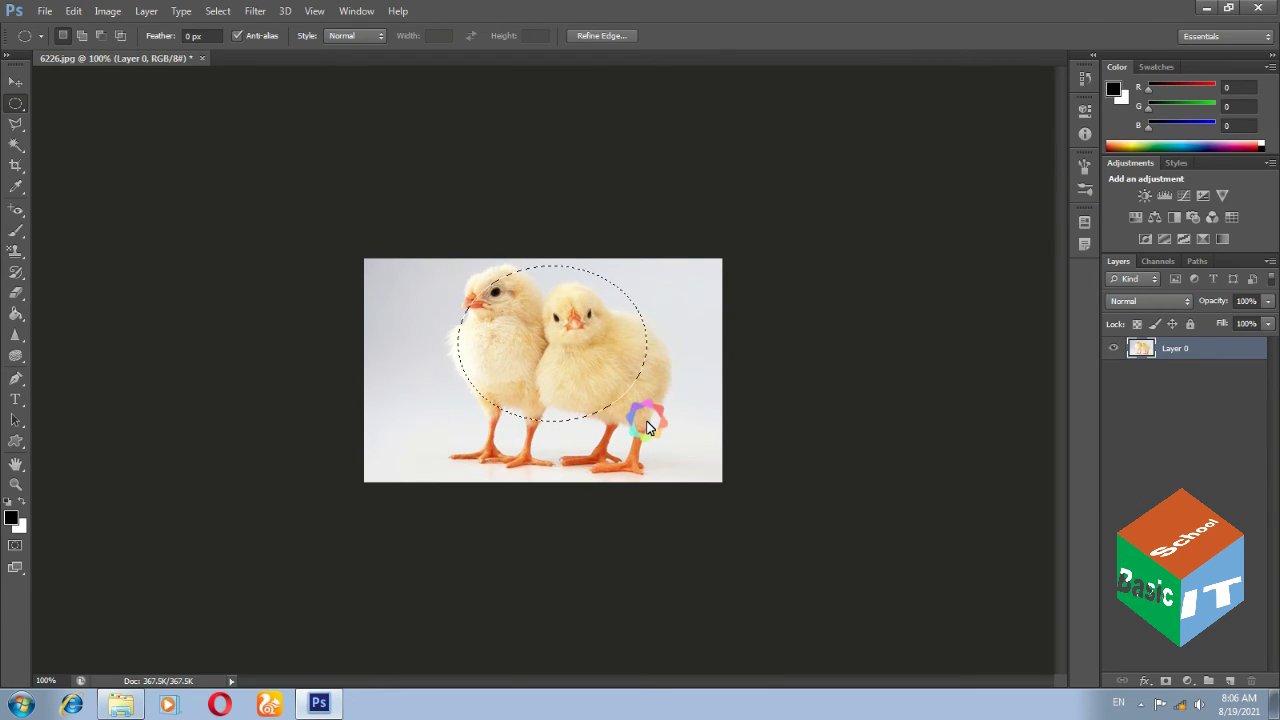
{"action": "left_click", "coordinate": [1165, 681]}
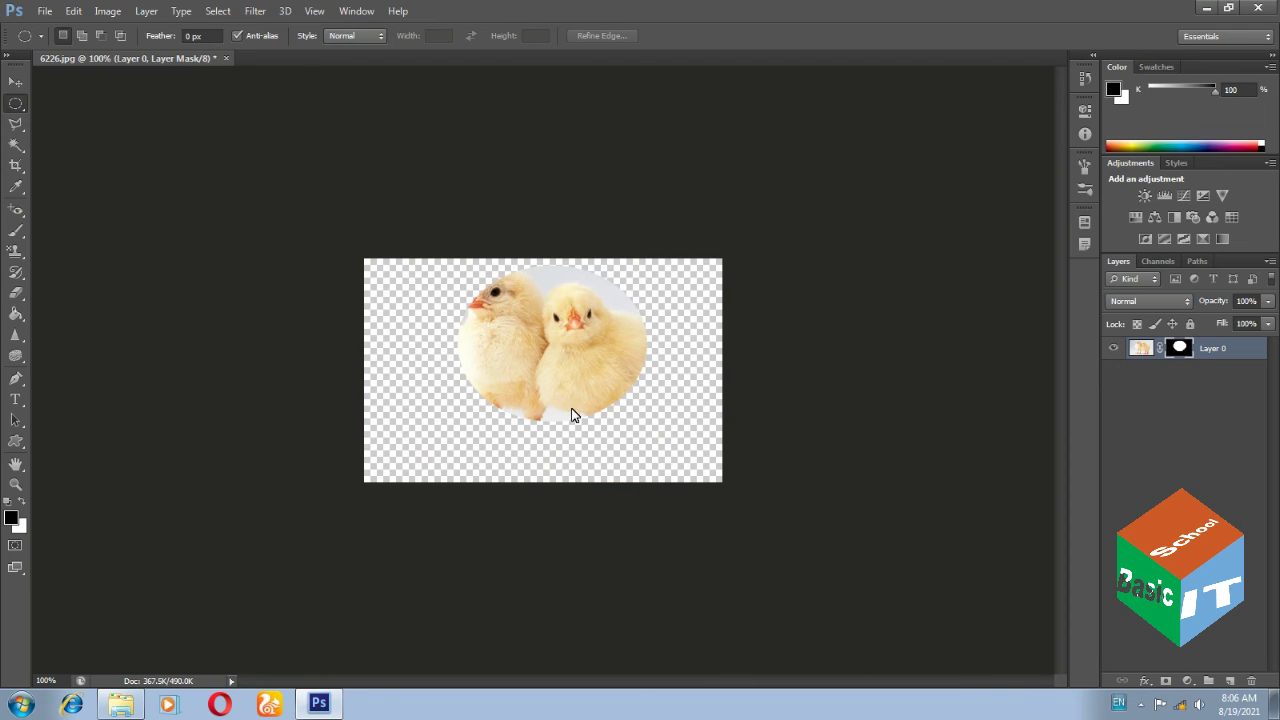
- Nudge the masked layer, unlink its mask, and shift the chick photo left behind the oval
{"action": "left_click", "coordinate": [12, 86]}
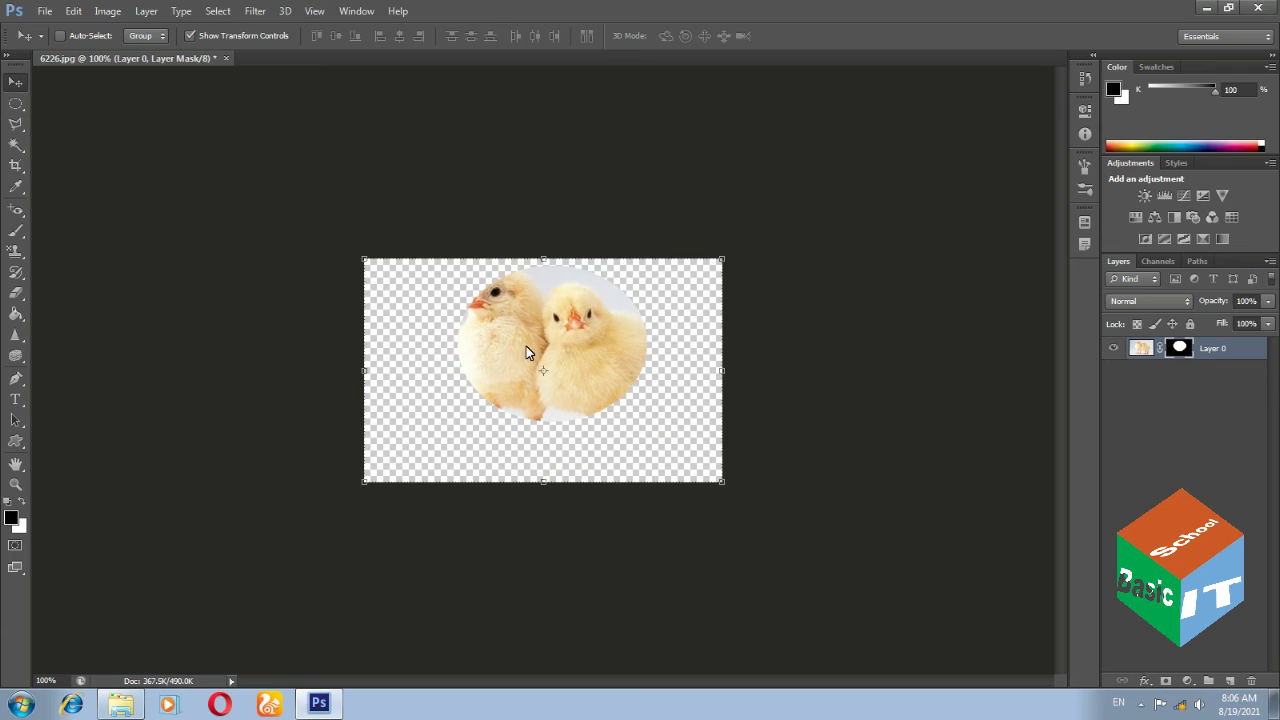
{"action": "mouse_move", "coordinate": [558, 360]}
{"action": "left_mouse_down"}
{"action": "mouse_move", "coordinate": [560, 380]}
{"action": "mouse_move", "coordinate": [543, 361]}
{"action": "left_mouse_up"}
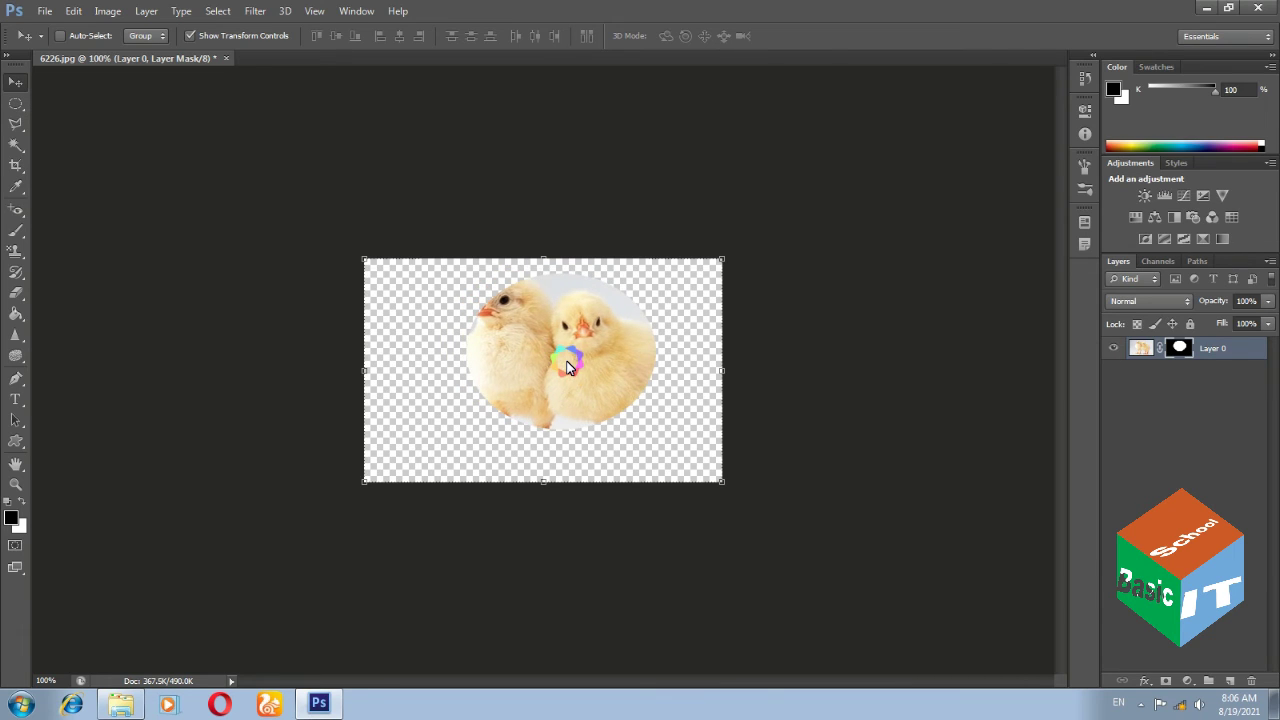
{"action": "left_click_drag", "start_coordinate": [543, 361], "coordinate": [556, 361]}
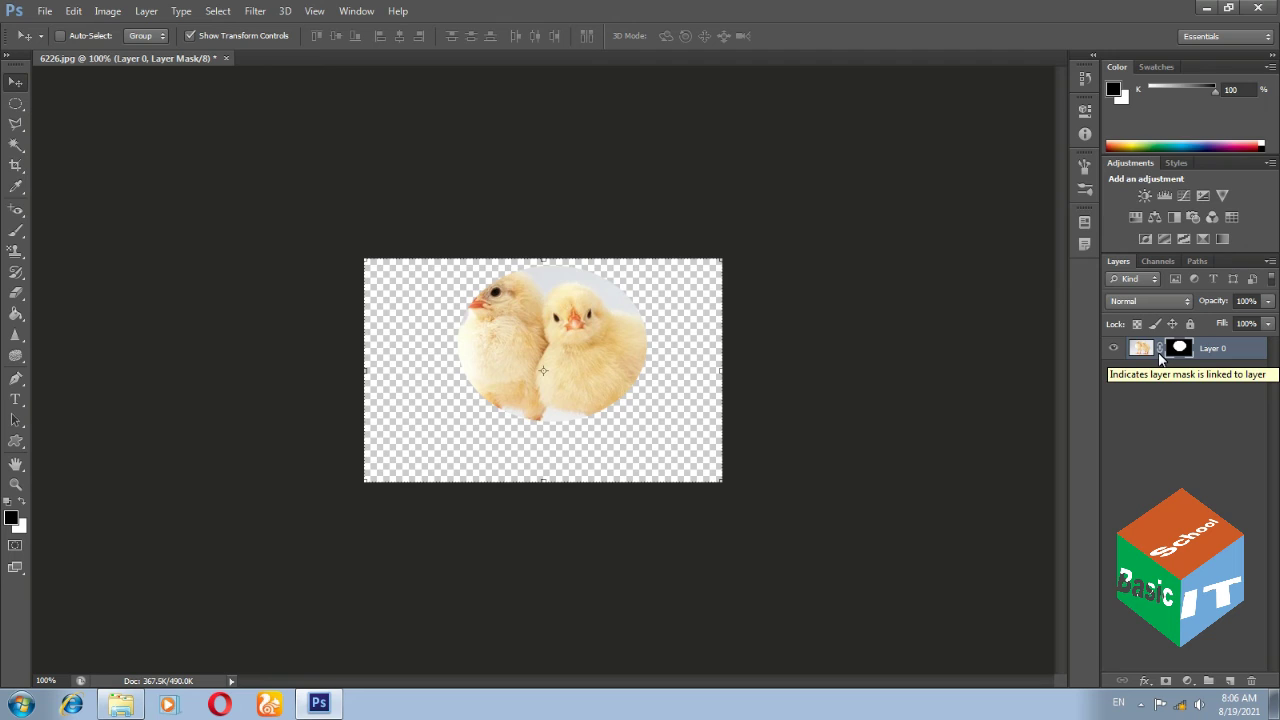
{"action": "left_click", "coordinate": [1160, 357]}
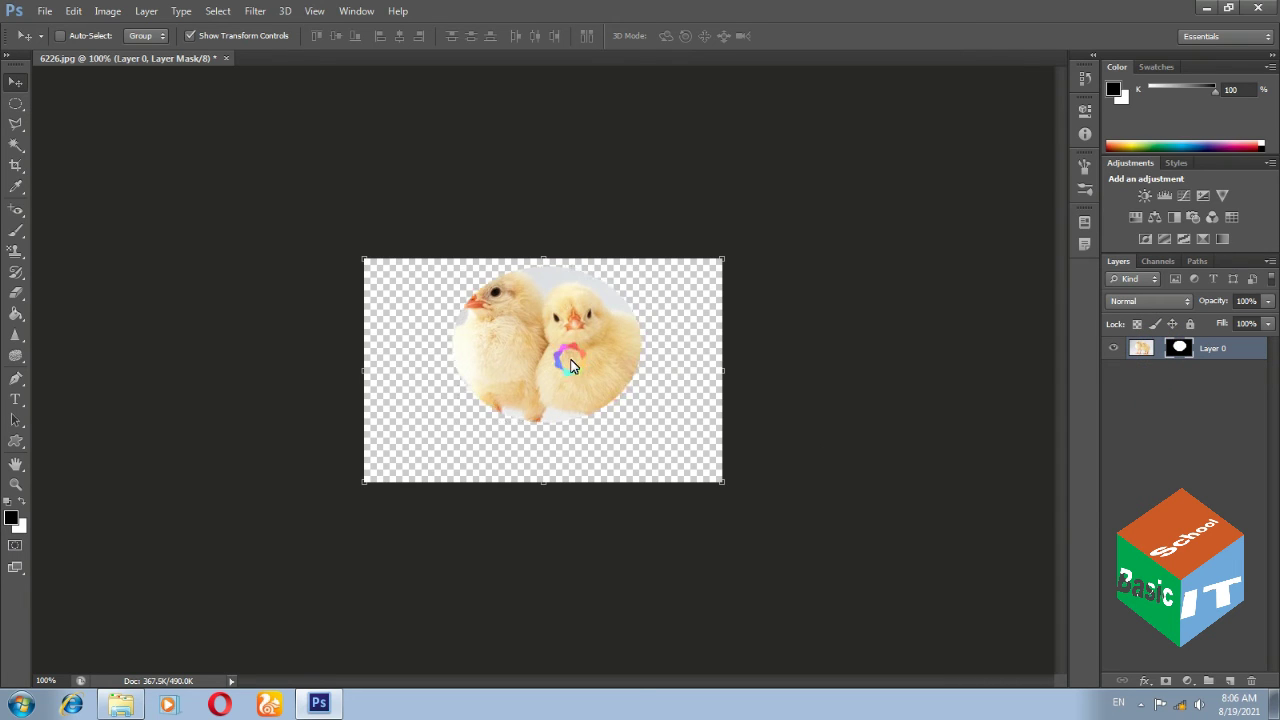
{"action": "mouse_move", "coordinate": [595, 354]}
{"action": "left_mouse_down"}
{"action": "mouse_move", "coordinate": [550, 346]}
{"action": "mouse_move", "coordinate": [510, 389]}
{"action": "mouse_move", "coordinate": [564, 344]}
{"action": "left_mouse_up"}
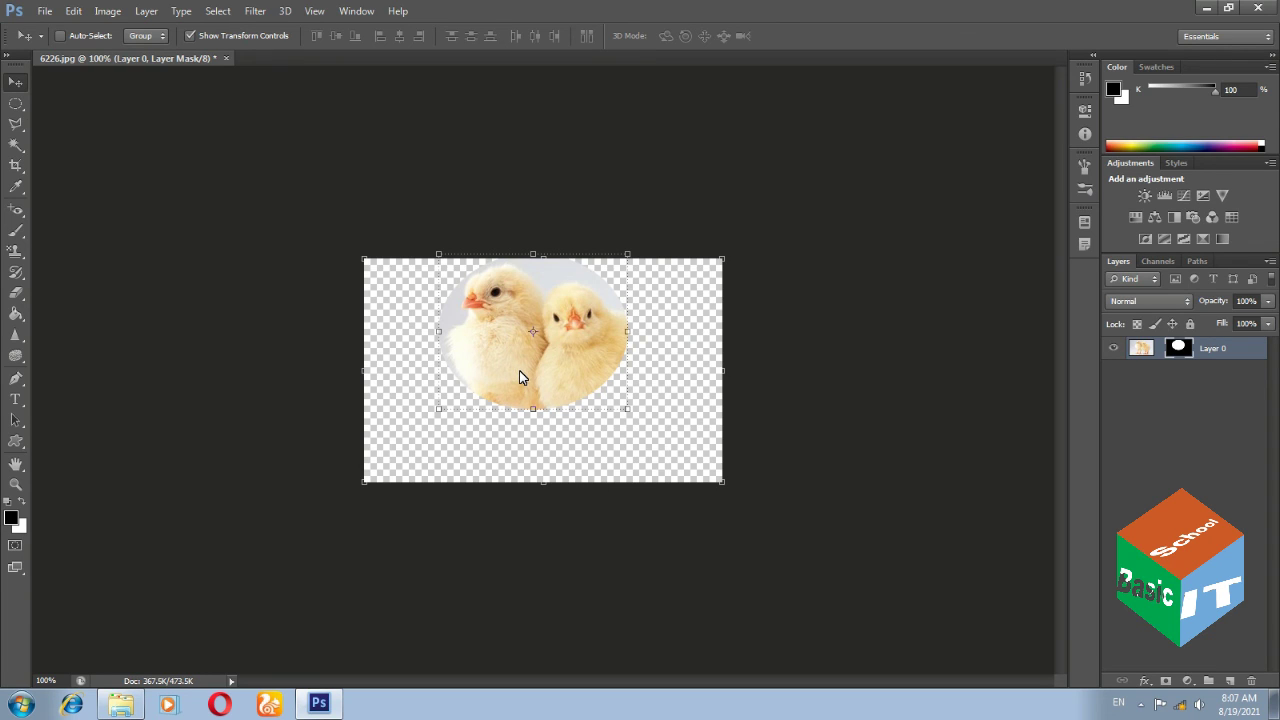
- Step back through history and reposition Layer 0 so the unmasked photo fills the canvas
{"action": "key", "text": "ctrl+alt+z"}
{"action": "key", "text": "ctrl+alt+z"}
{"action": "key", "text": "ctrl+alt+z"}
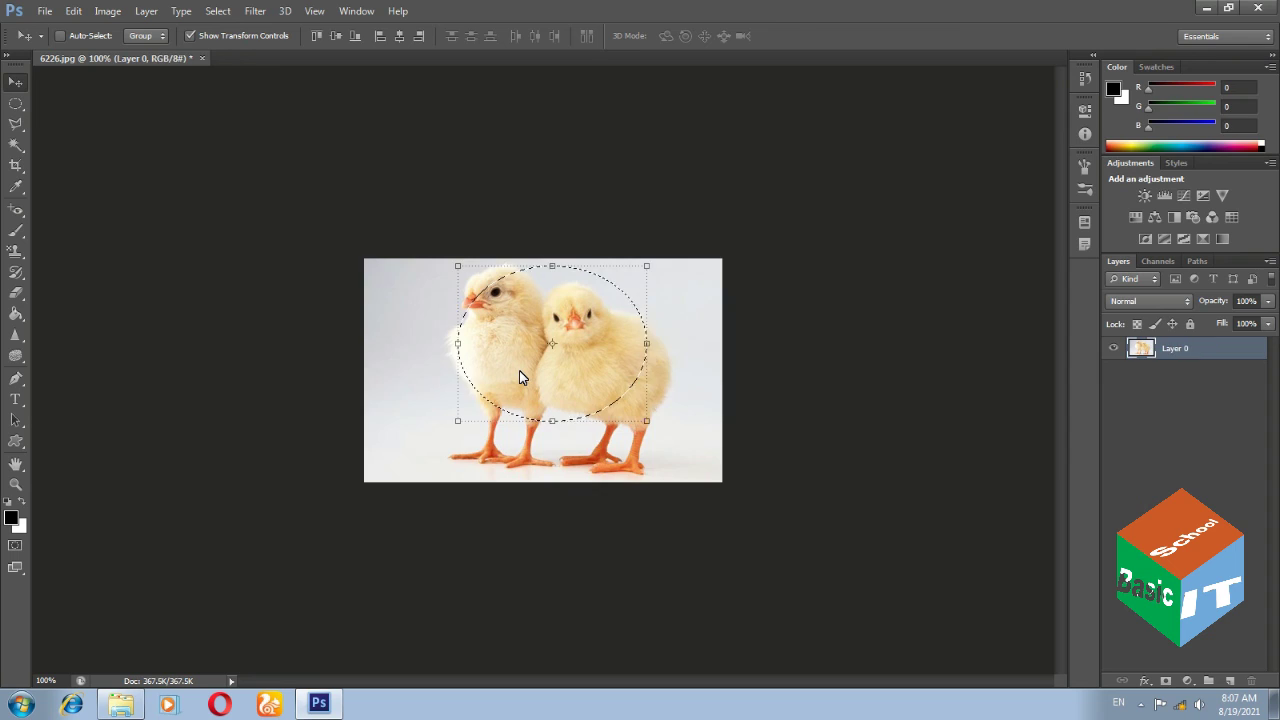
{"action": "key", "text": "ctrl+alt+z"}
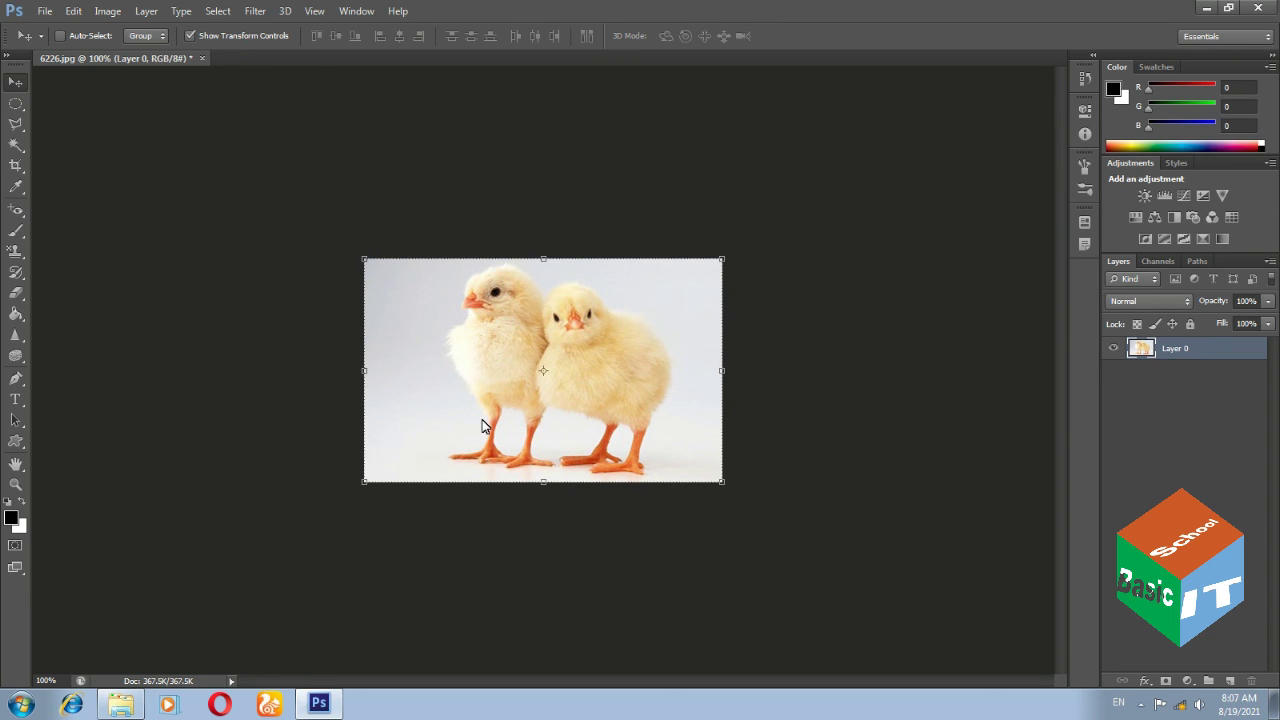
{"action": "key", "text": "ctrl+alt+z"}
{"action": "key", "text": "ctrl+alt+z"}
{"action": "key", "text": "ctrl+alt+z"}
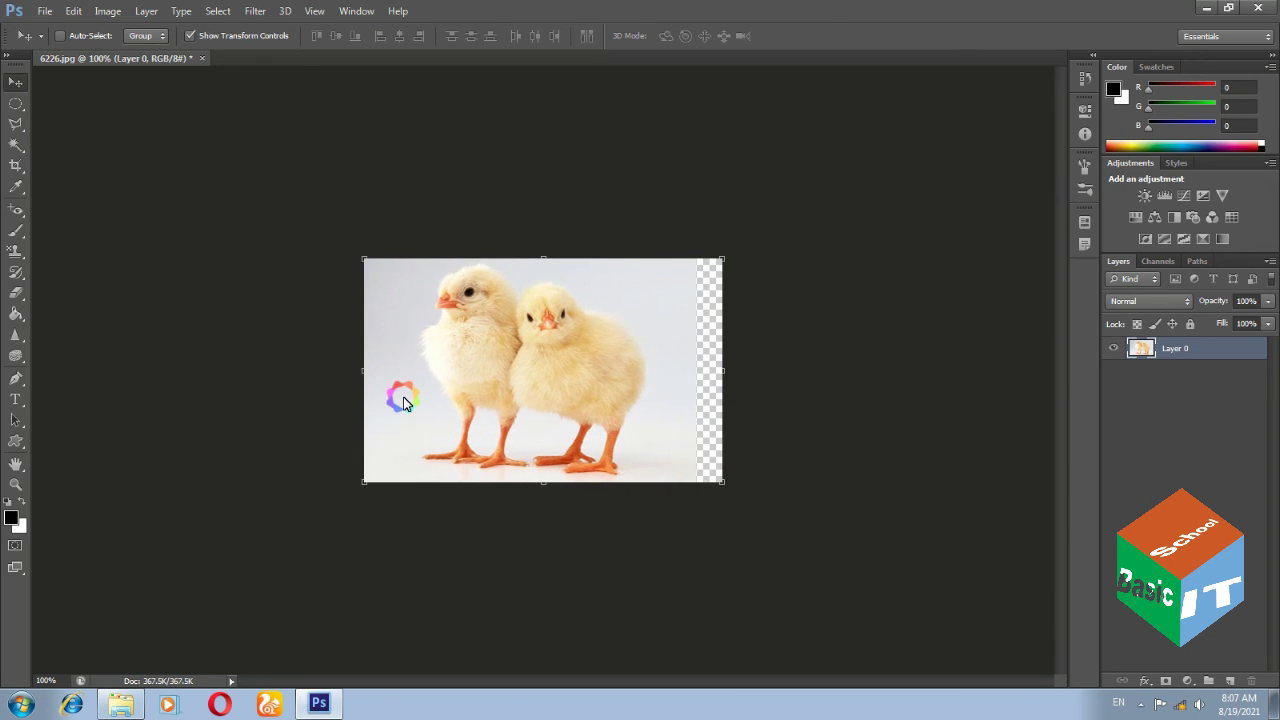
{"action": "key", "text": "ctrl+alt+z"}
{"action": "mouse_move", "coordinate": [420, 400]}
{"action": "left_mouse_down"}
{"action": "mouse_move", "coordinate": [549, 419]}
{"action": "mouse_move", "coordinate": [422, 393]}
{"action": "left_mouse_up"}
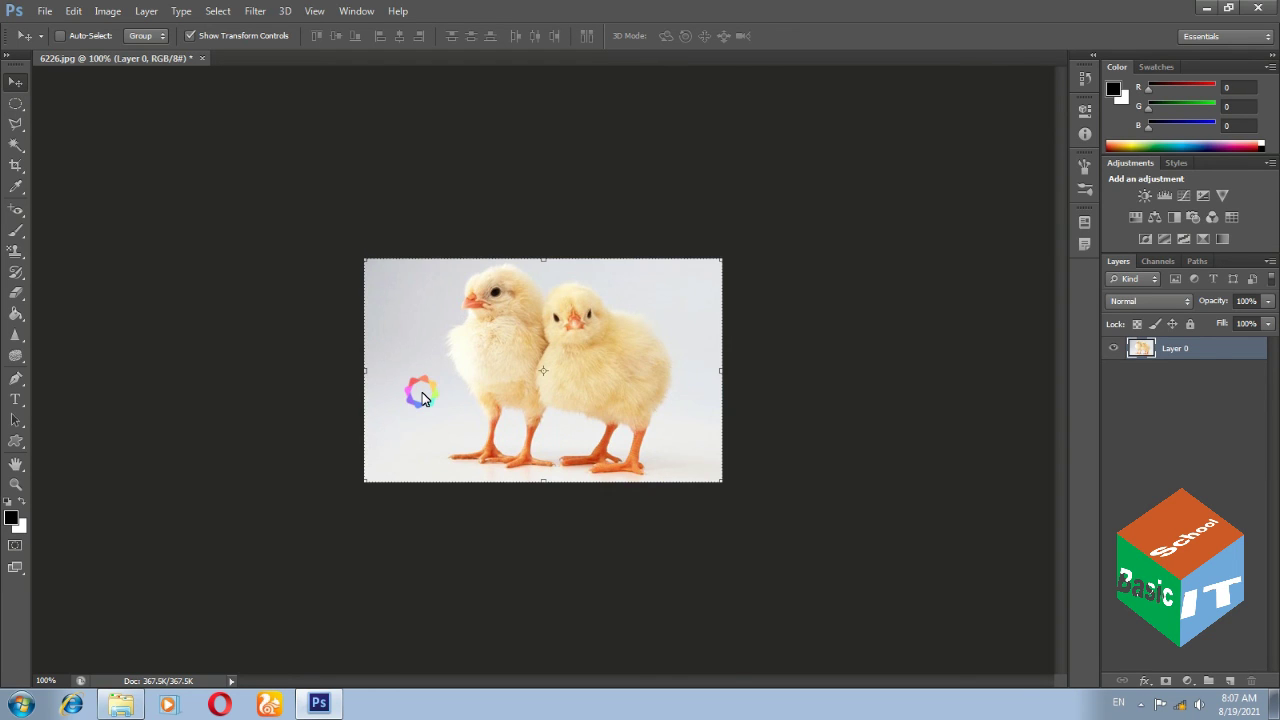
{"action": "left_click", "coordinate": [486, 476]}
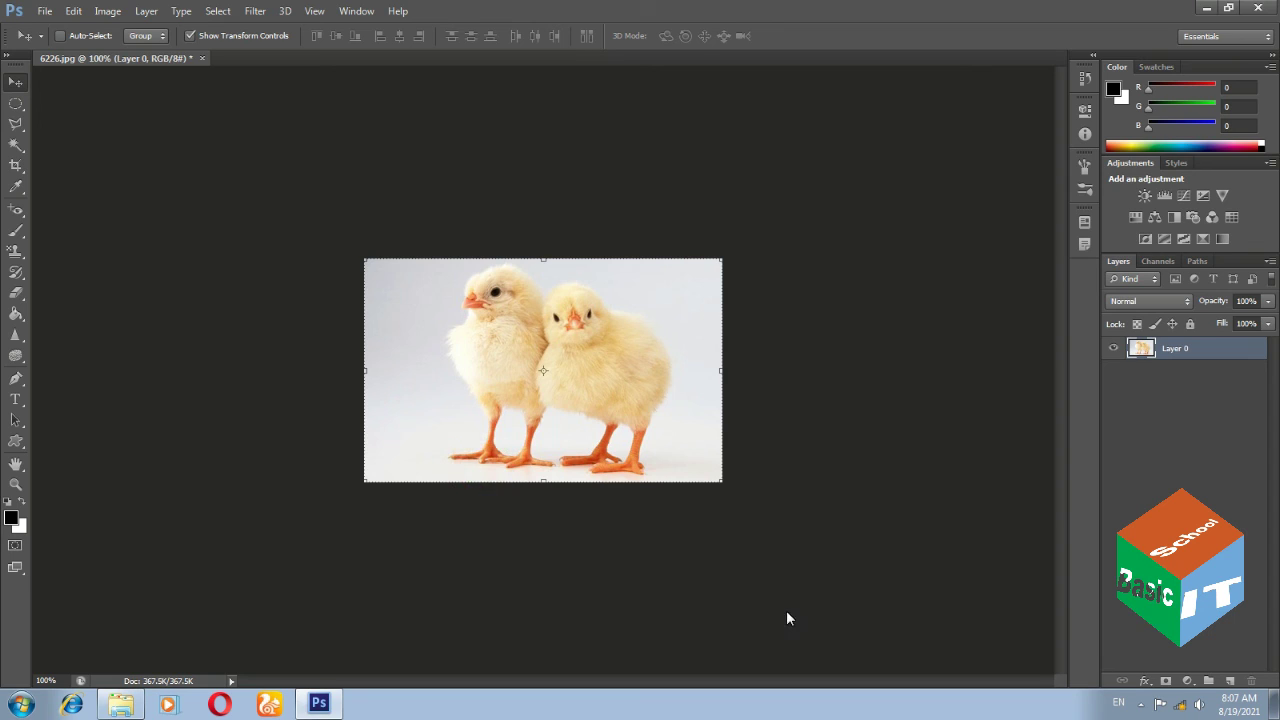